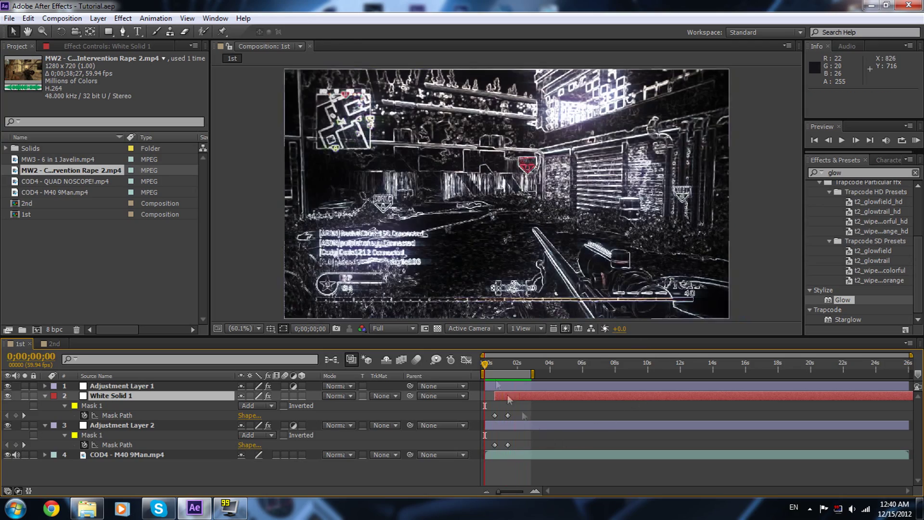
Step: Preview and scrub through the example in the 2nd composition with the viewer fitted, and examine its layers
drag(487, 365, 510, 375)
click(53, 343)
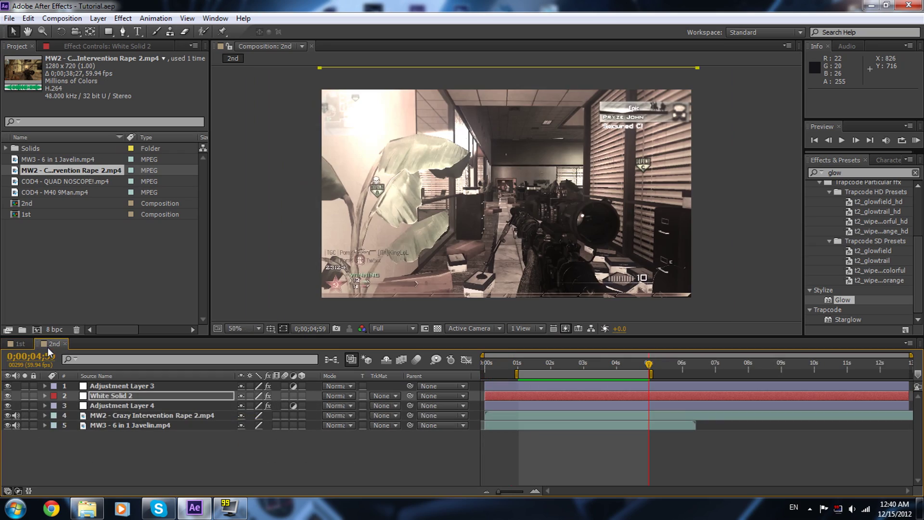
key(KP_0)
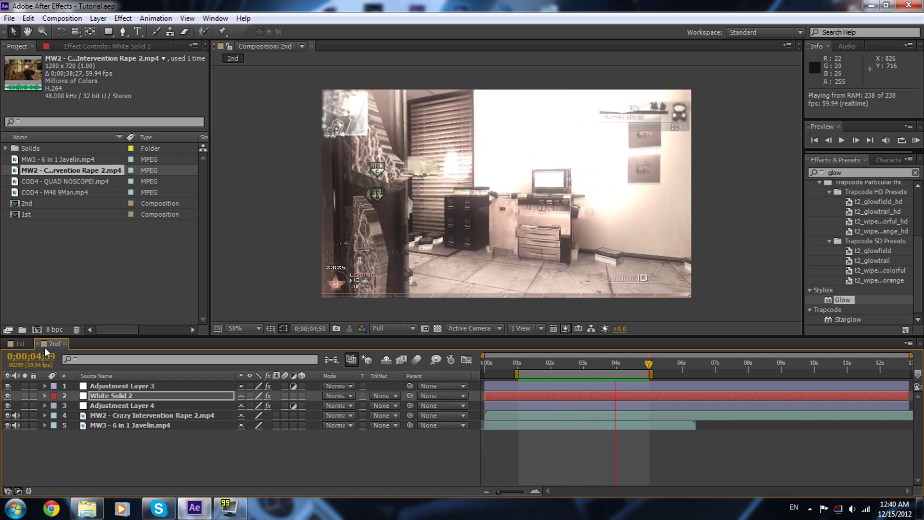
click(518, 367)
drag(526, 364, 624, 406)
click(246, 328)
click(247, 118)
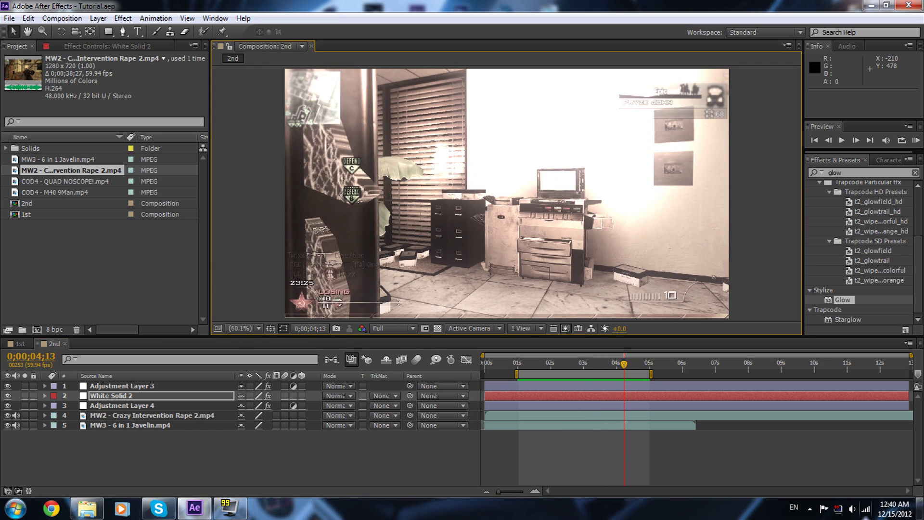
click(228, 467)
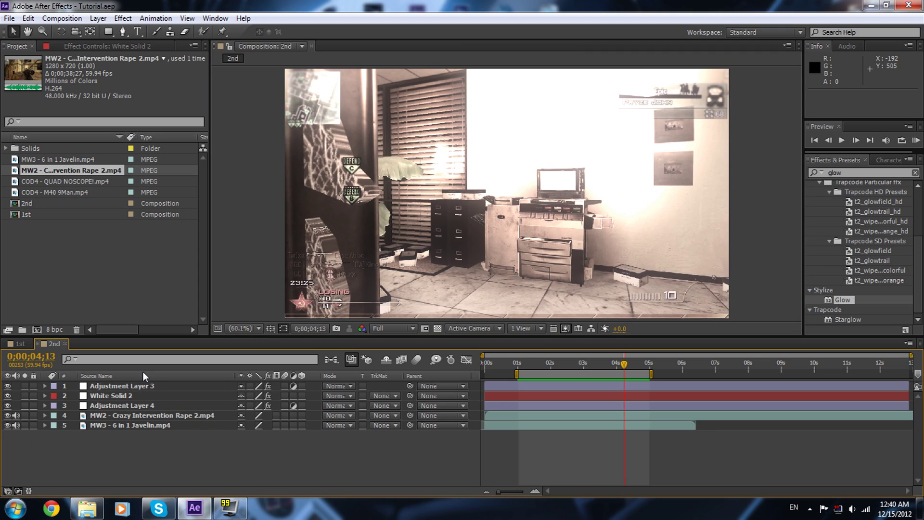
click(193, 415)
click(143, 405)
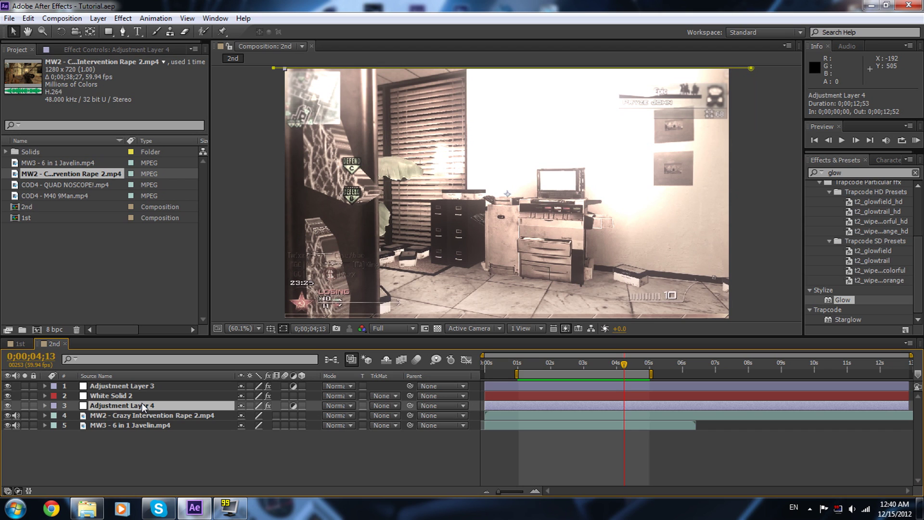
Step: Delete Adjustment Layer 2 and White Solid 1 from the 1st composition
click(22, 343)
click(102, 424)
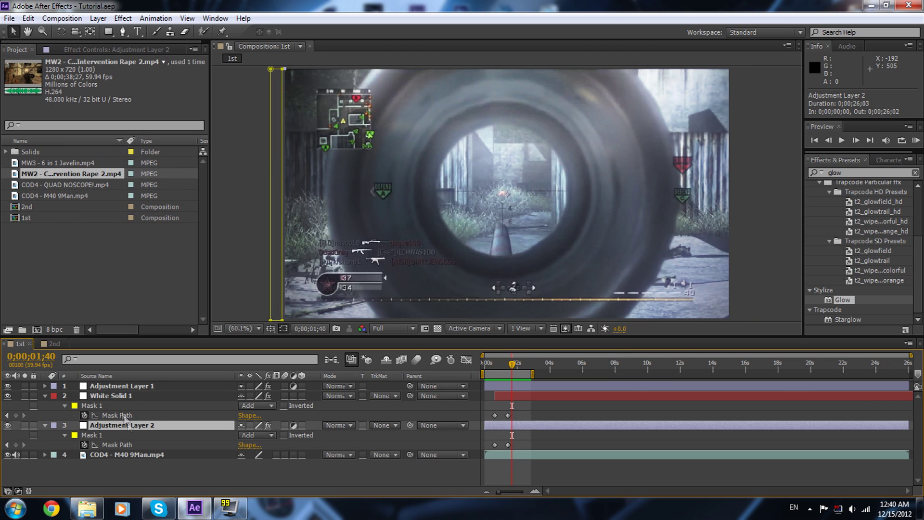
click(117, 397)
click(128, 427)
key(Delete)
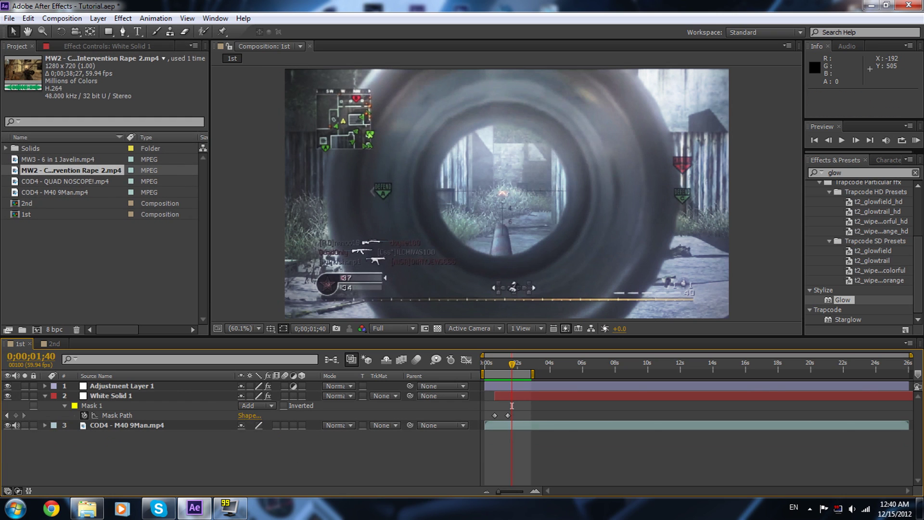
click(106, 396)
key(Delete)
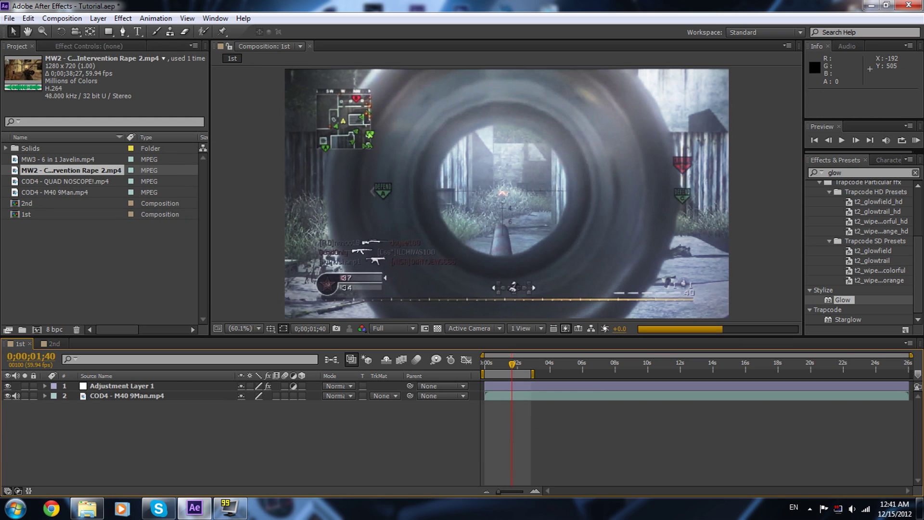
Step: Move the current time to 0;00;00;53 and set the preview resolution to Half
click(119, 387)
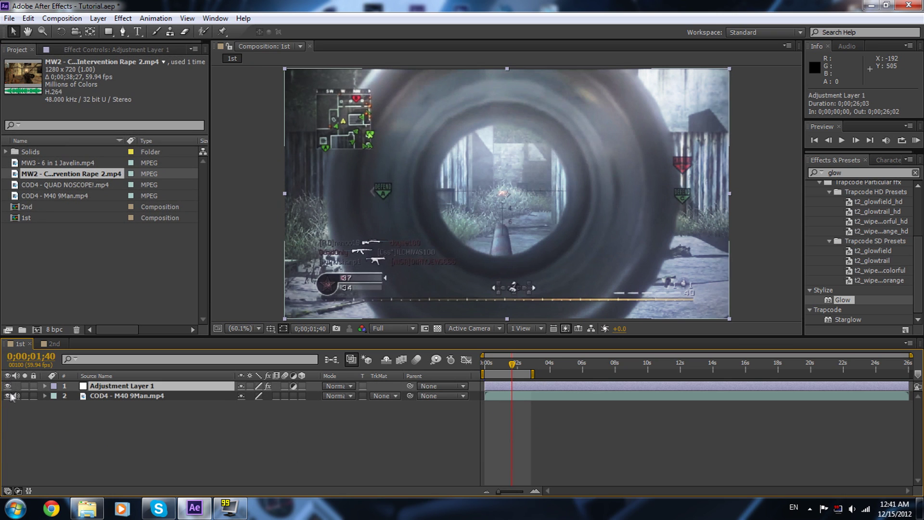
drag(519, 364, 501, 364)
click(393, 328)
click(395, 371)
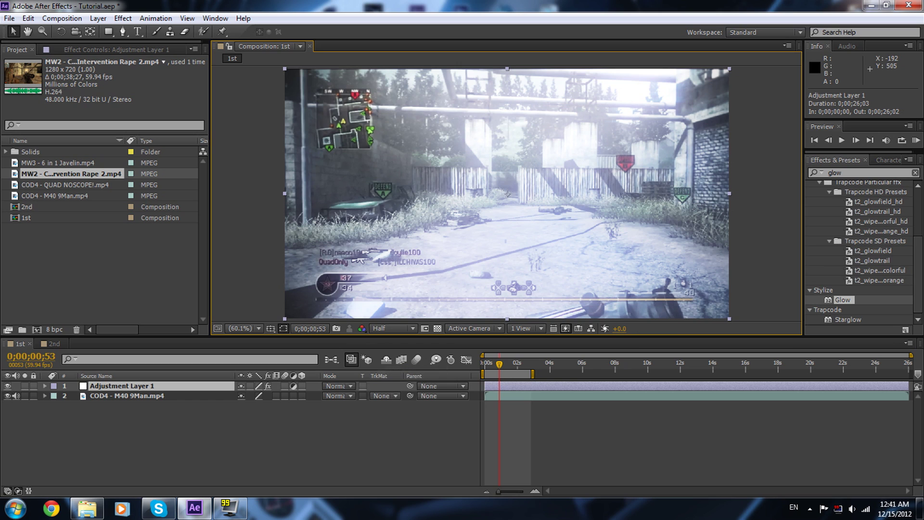
Step: Add a new adjustment layer directly above the COD4 - M40 9Man.mp4 clip
click(141, 396)
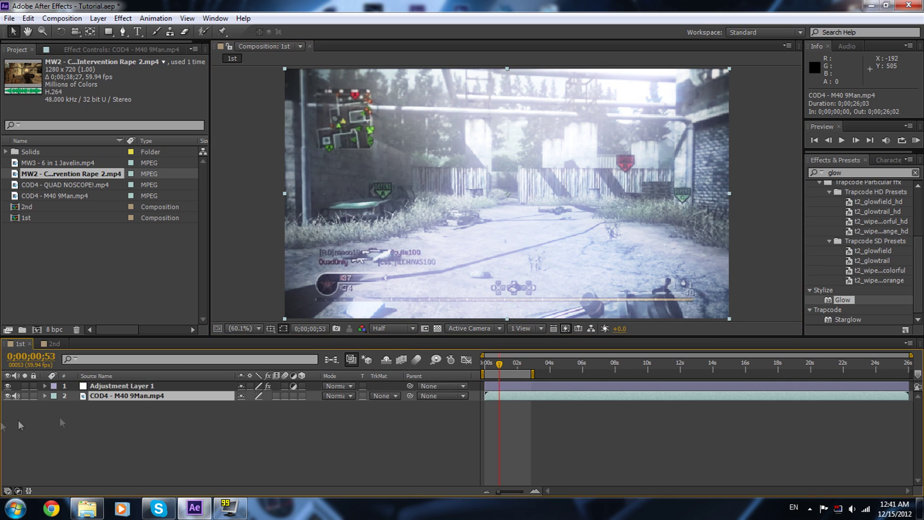
click(16, 396)
click(94, 20)
mouse_move(231, 32)
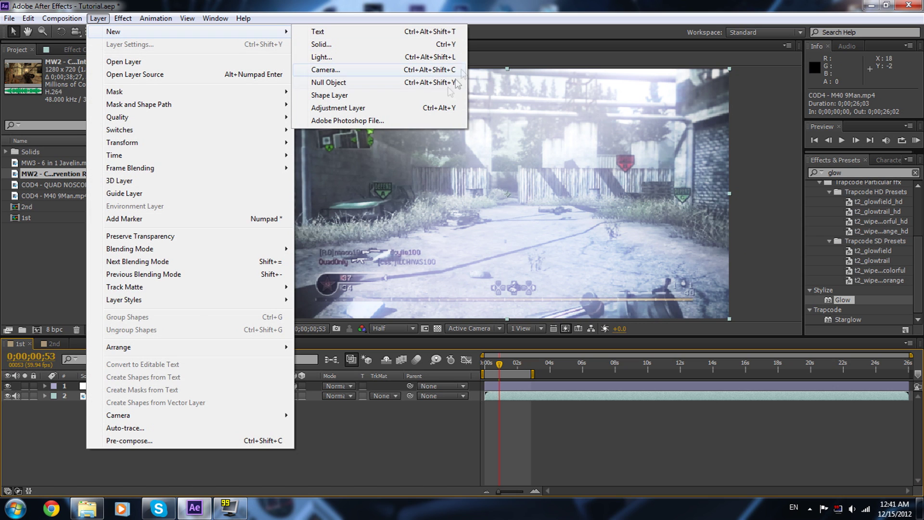
click(349, 109)
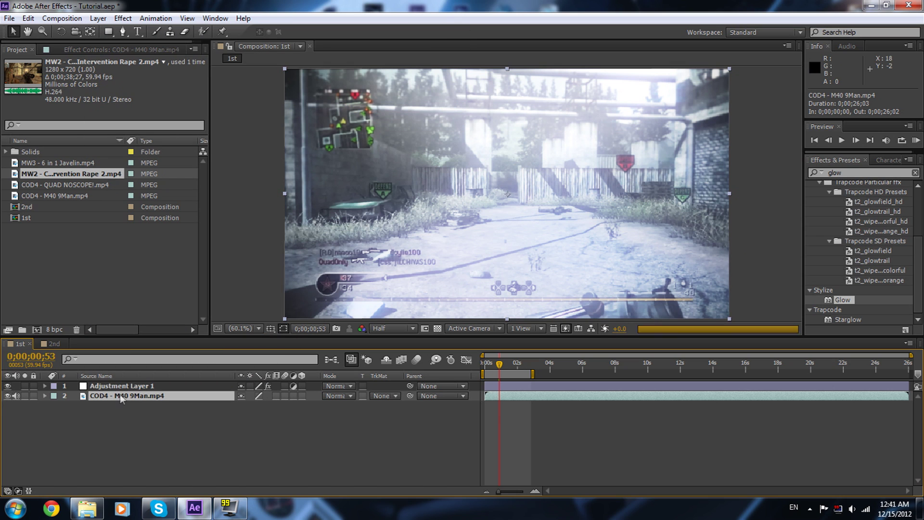
drag(131, 389, 117, 397)
Step: Find the Find Edges effect, apply it to the new adjustment layer and enable Invert
key(ctrl+5)
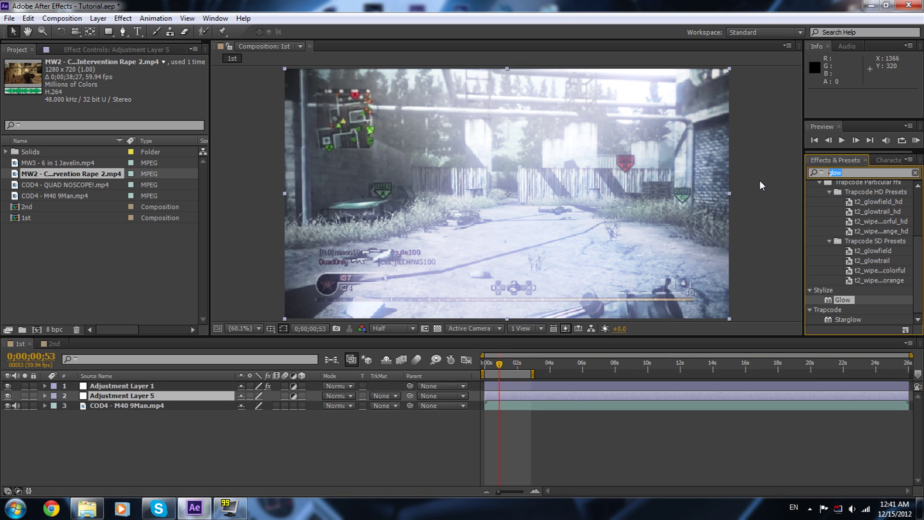
text(find ed)
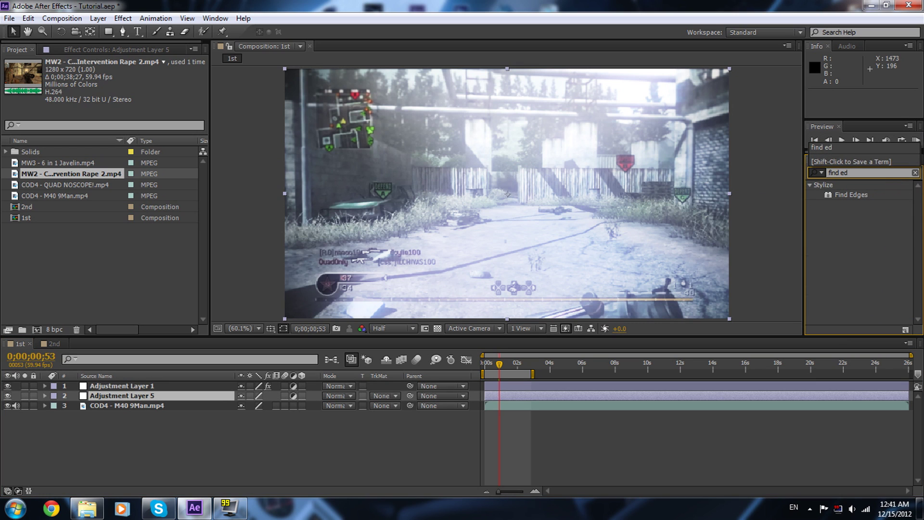
drag(846, 195, 143, 395)
click(117, 81)
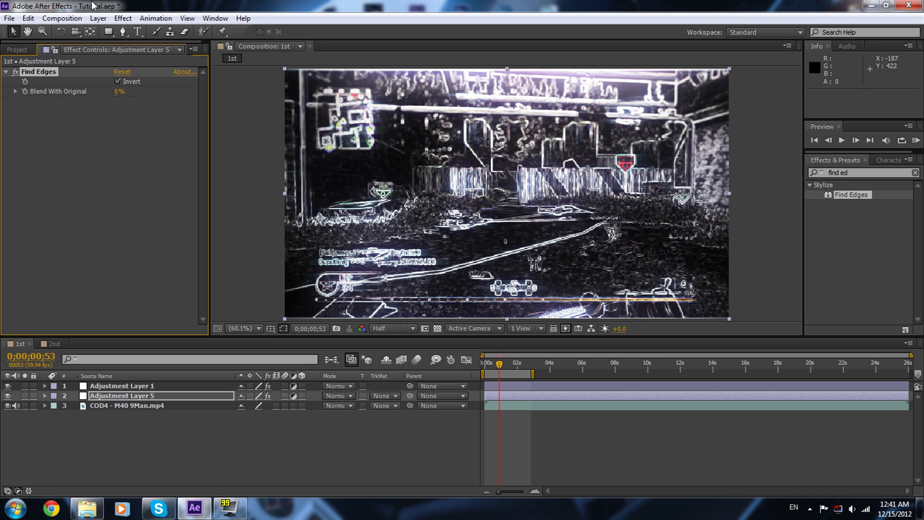
Step: Draw a rectangular mask about 1340 by 727 px on Adjustment Layer 5, covering the whole frame
click(107, 33)
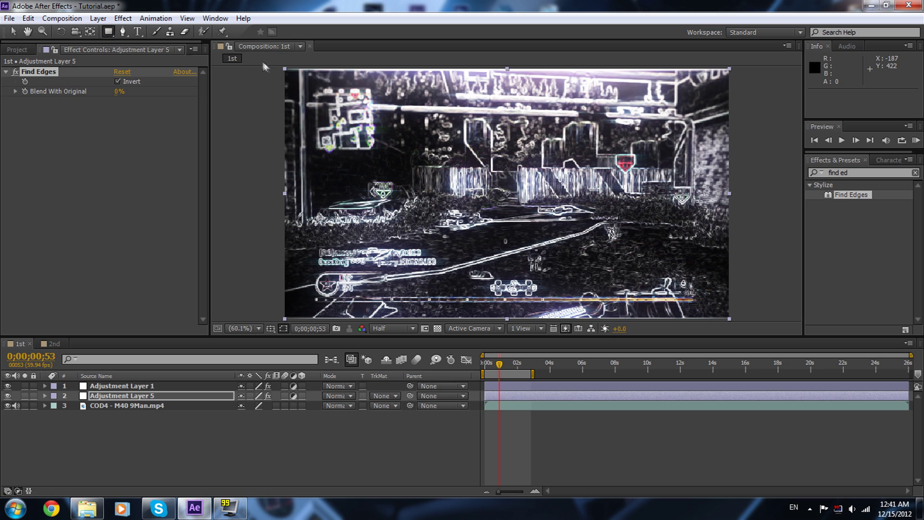
drag(277, 68, 743, 319)
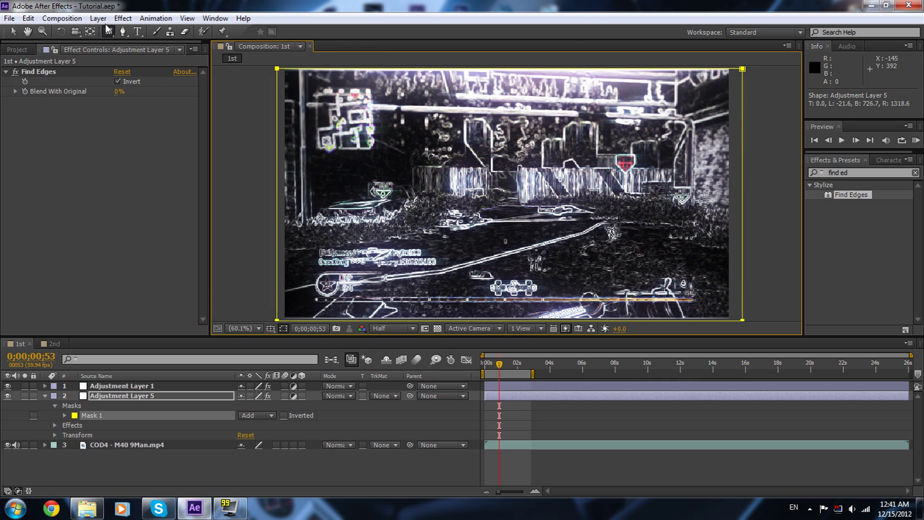
click(13, 35)
Step: Create a new white solid layer of 1280 by 720 px
click(98, 19)
mouse_move(108, 28)
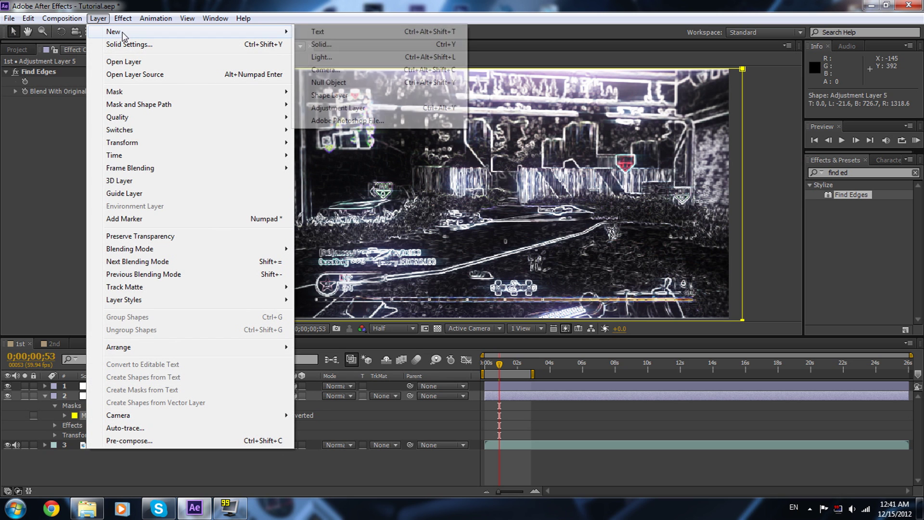
click(321, 44)
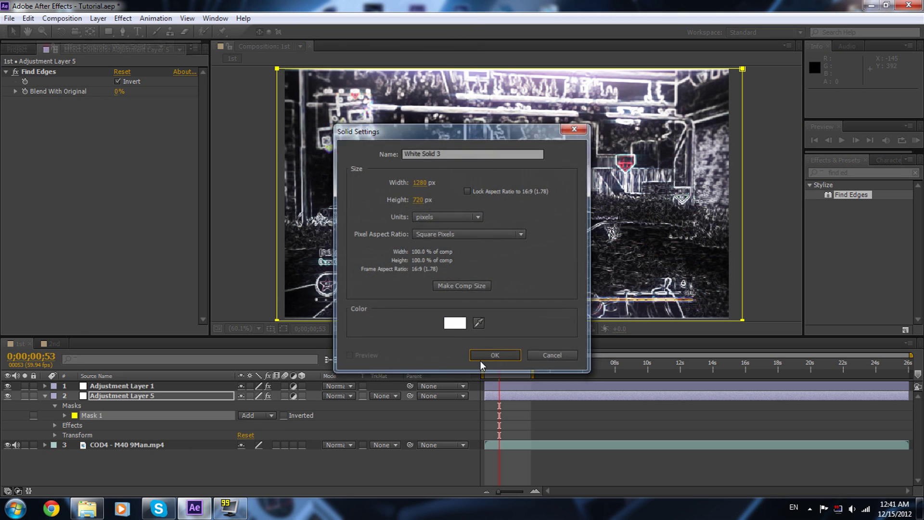
click(480, 358)
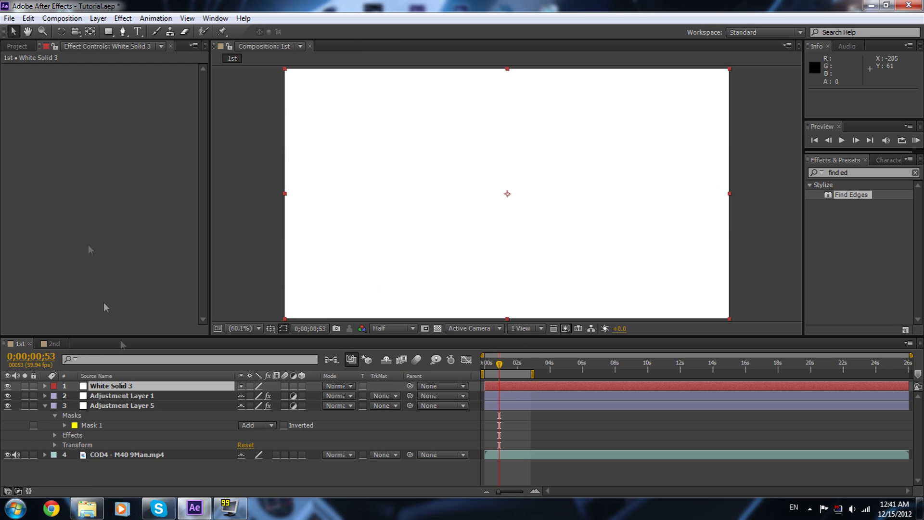
Step: Move Adjustment Layer 1 above the new white solid and rename it CC
drag(157, 393, 131, 385)
key(Return)
text(CC)
key(Return)
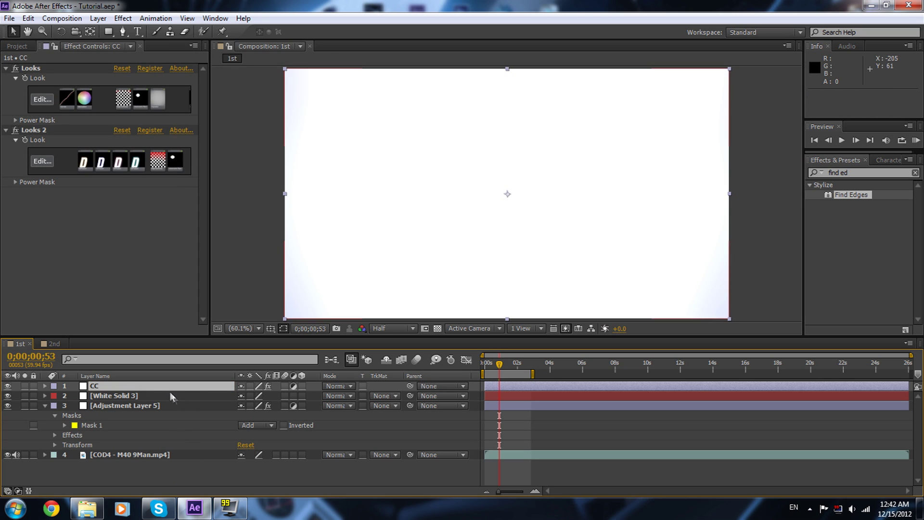
Step: Hide White Solid 3 to check the edge effect beneath it, and show the solid again
click(149, 394)
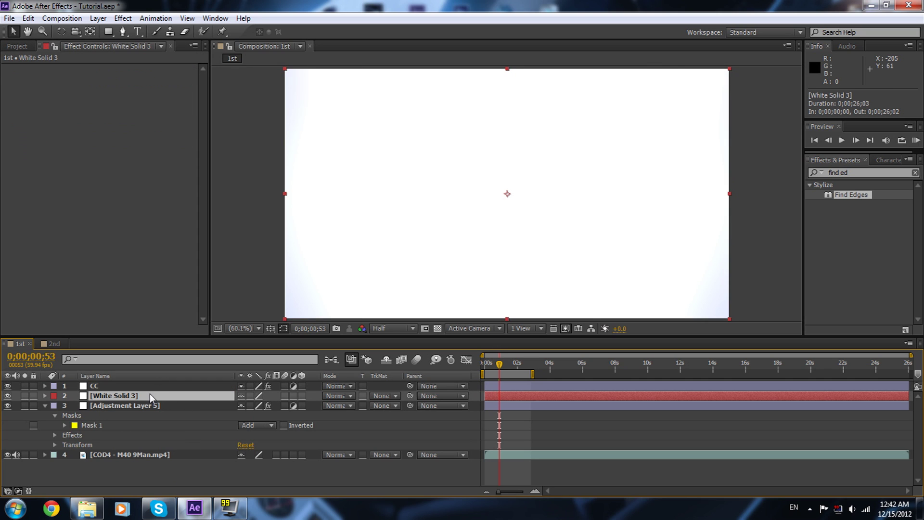
click(7, 396)
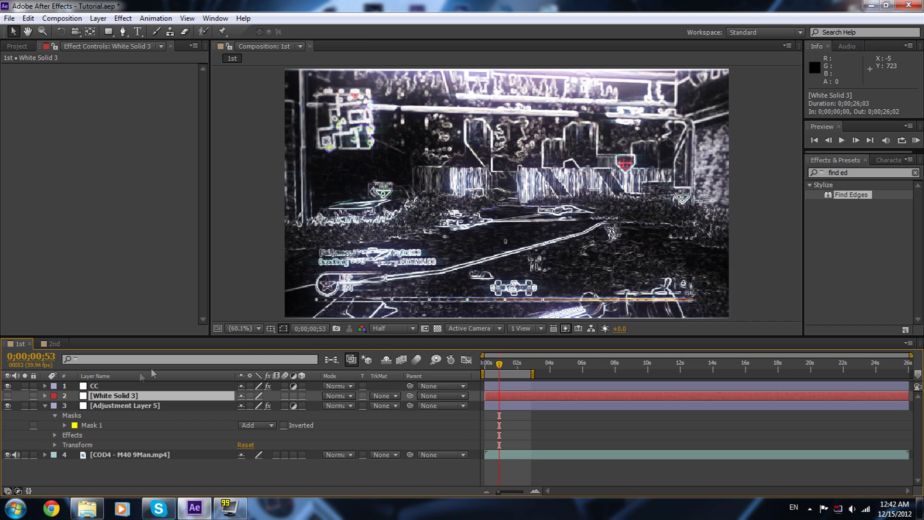
click(7, 395)
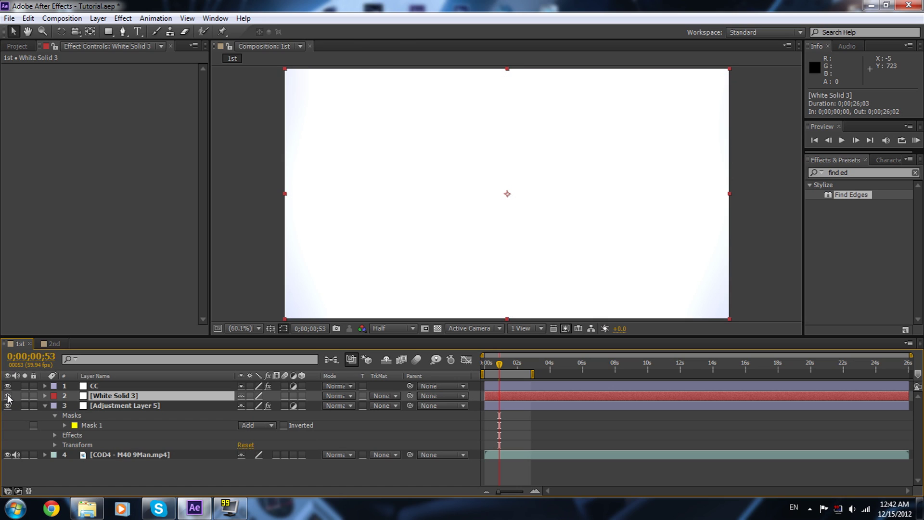
click(111, 36)
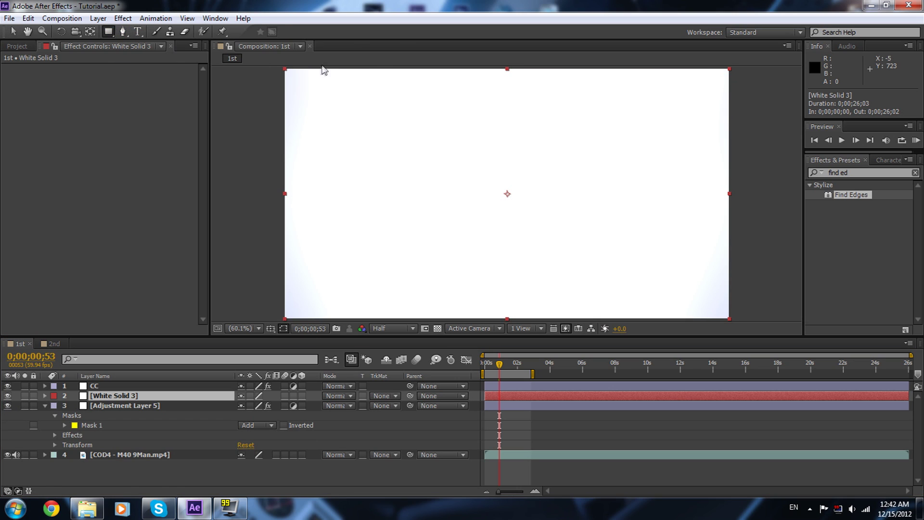
drag(287, 69, 262, 329)
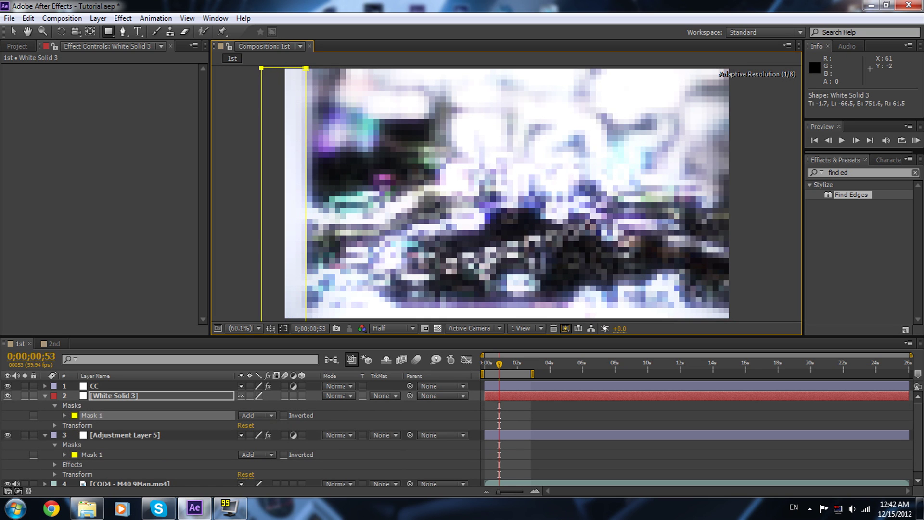
key(ctrl+z)
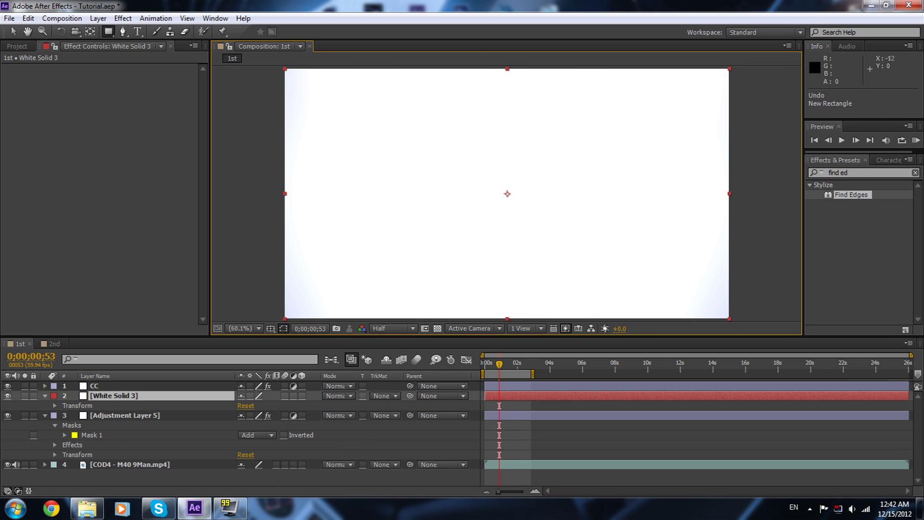
mouse_move(315, 70)
mouse_down()
mouse_move(303, 188)
mouse_move(262, 305)
mouse_move(261, 319)
mouse_move(281, 321)
mouse_up()
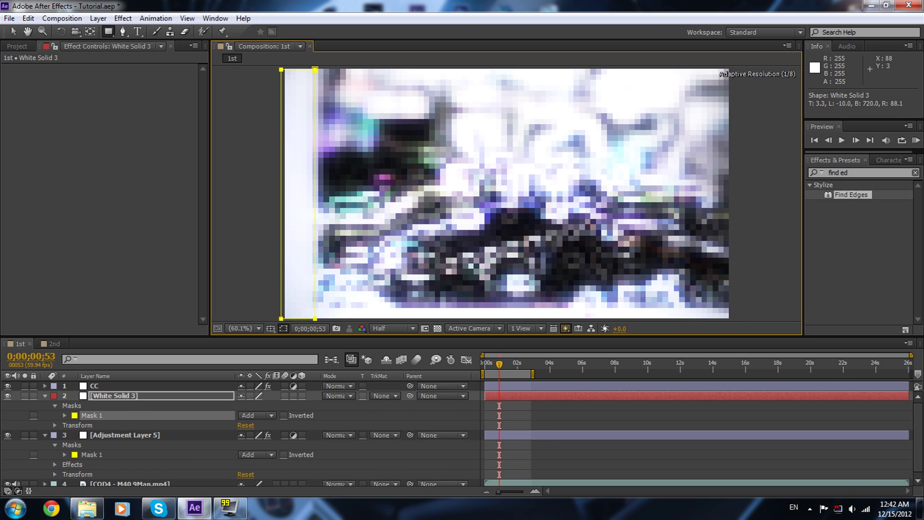
key(ctrl+z)
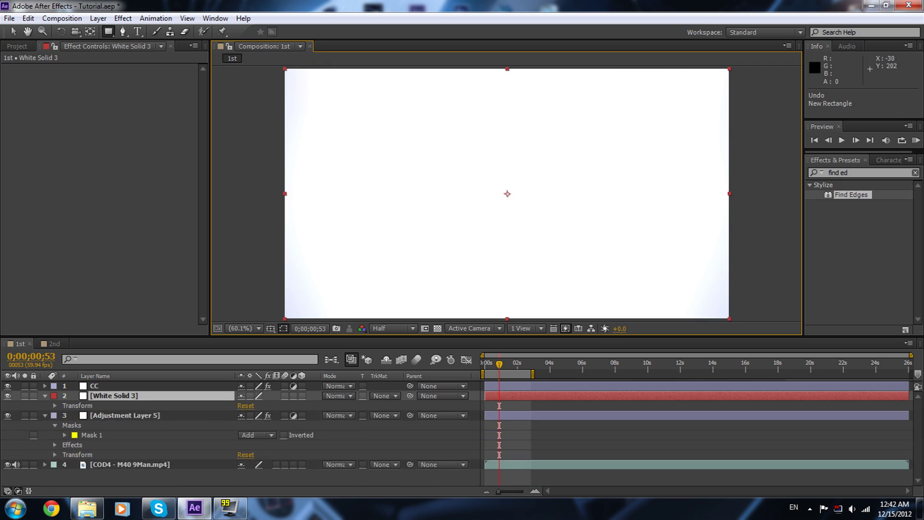
Step: Draw a vertical rectangular mask about 148 by 760 px on White Solid 3, overlapping the frame's left edge
drag(304, 68, 252, 333)
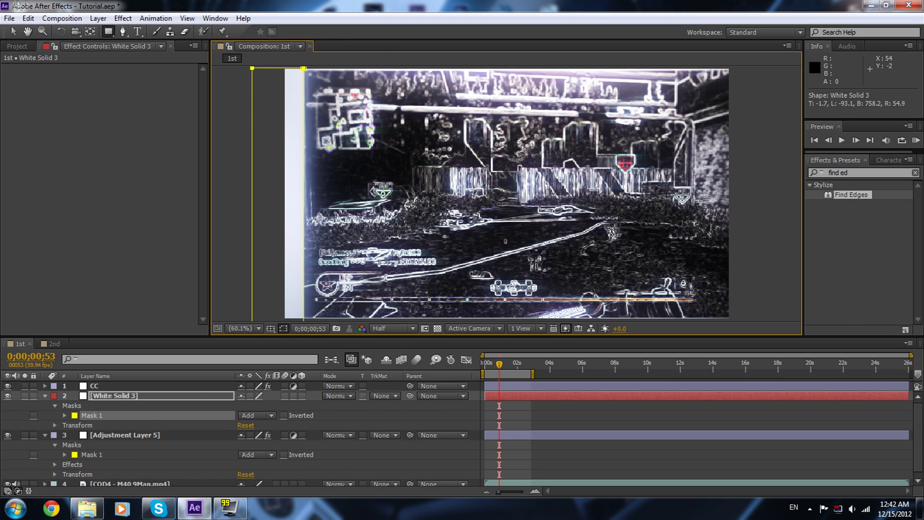
click(12, 32)
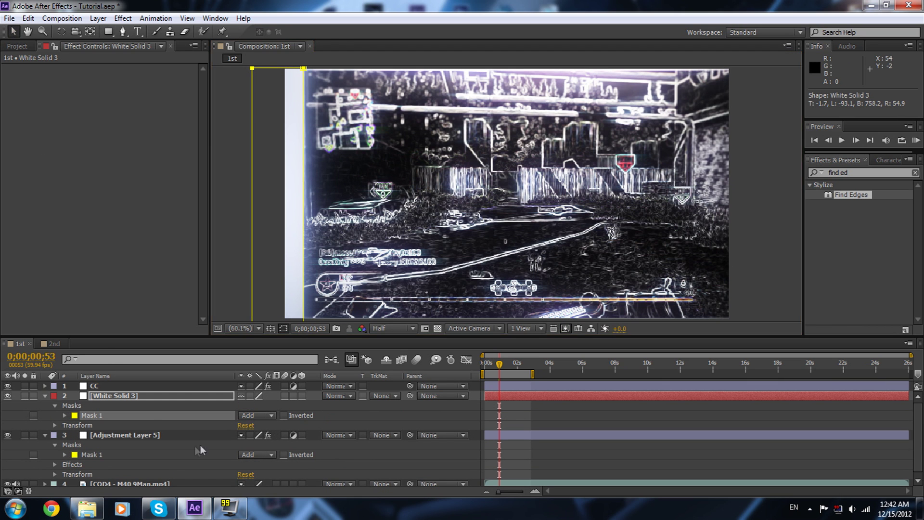
Step: Reveal the mask properties of White Solid 3 and set its Mask Feather to 50 pixels
click(116, 396)
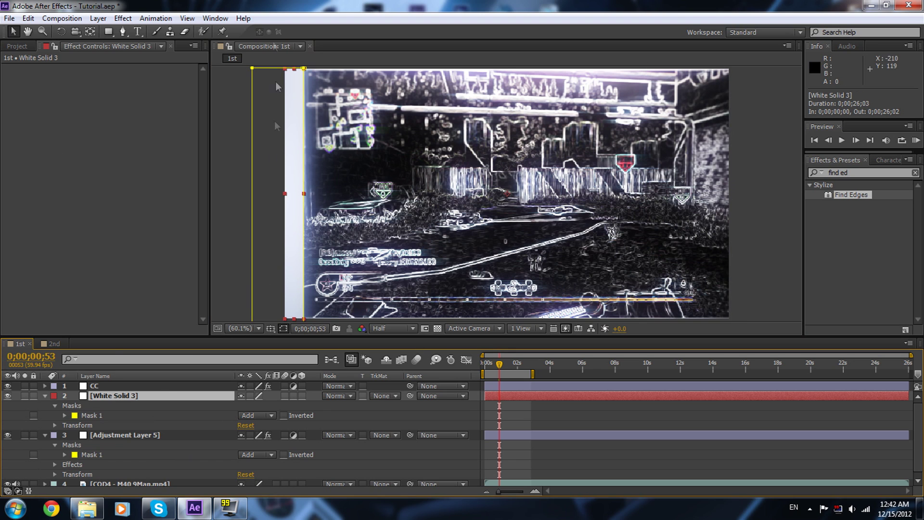
key(m)
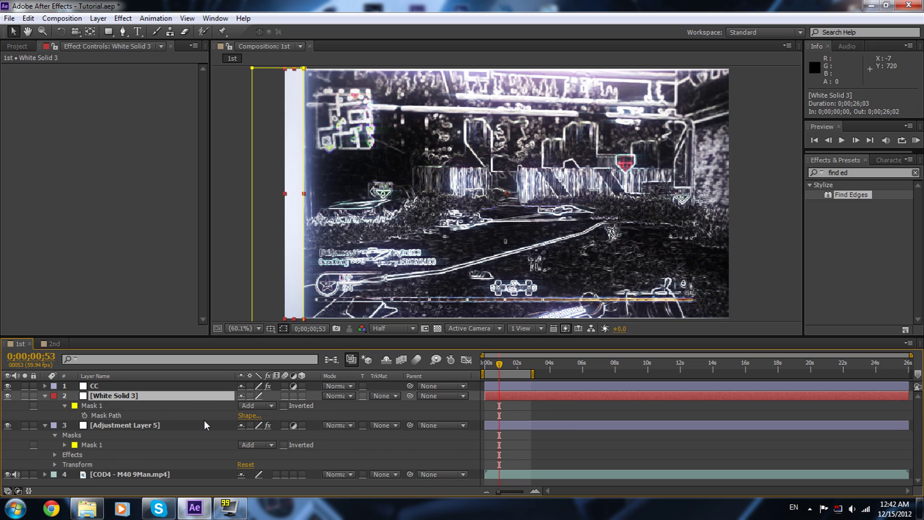
key(m)
key(m)
click(252, 425)
text(50)
key(Return)
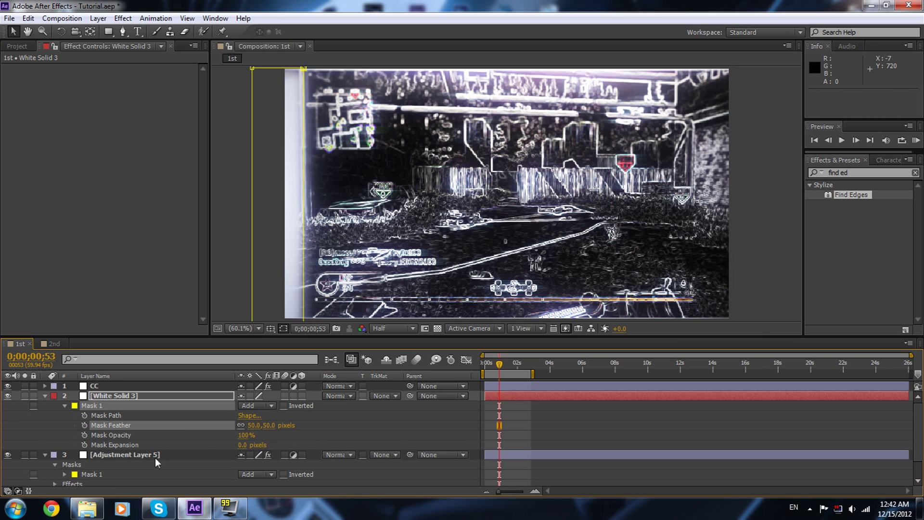
Step: Set the Mask Expansion of White Solid 3's Mask 1 to 5 pixels
click(242, 444)
text(5)
key(Return)
Step: Search the effects for glow, apply the Stylize Glow effect to White Solid 3, and deselect the layer
click(850, 172)
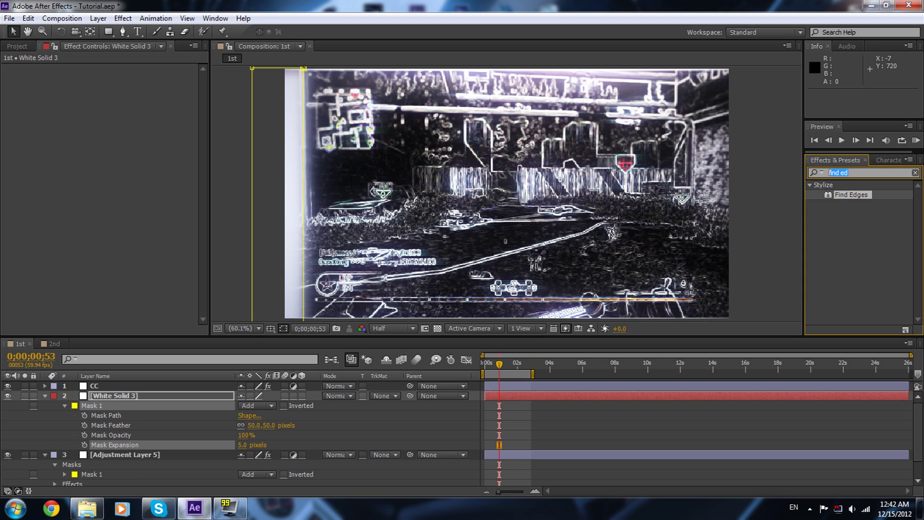
text(glow)
scroll(892, 291, down, 3)
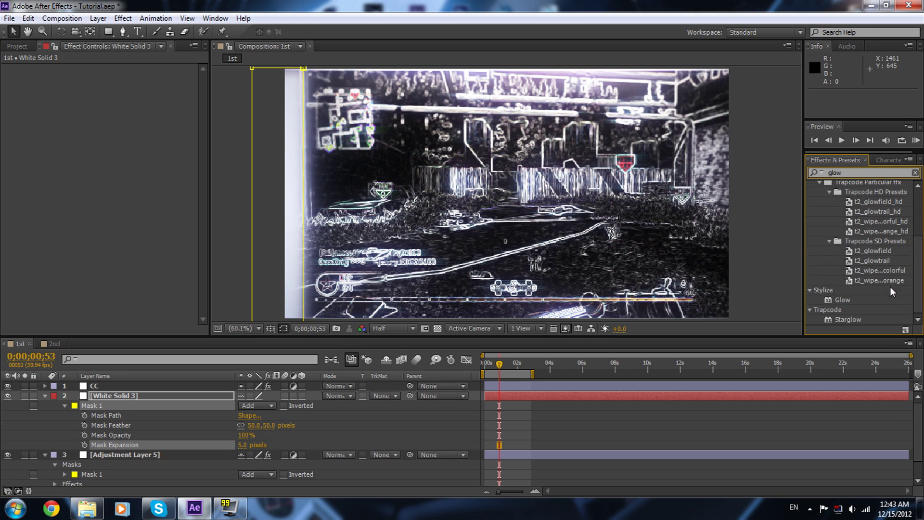
double_click(842, 299)
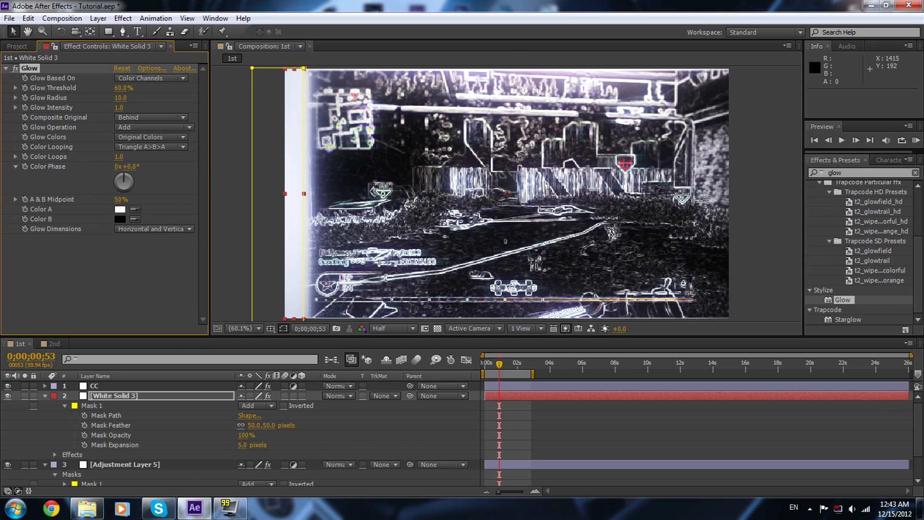
click(745, 192)
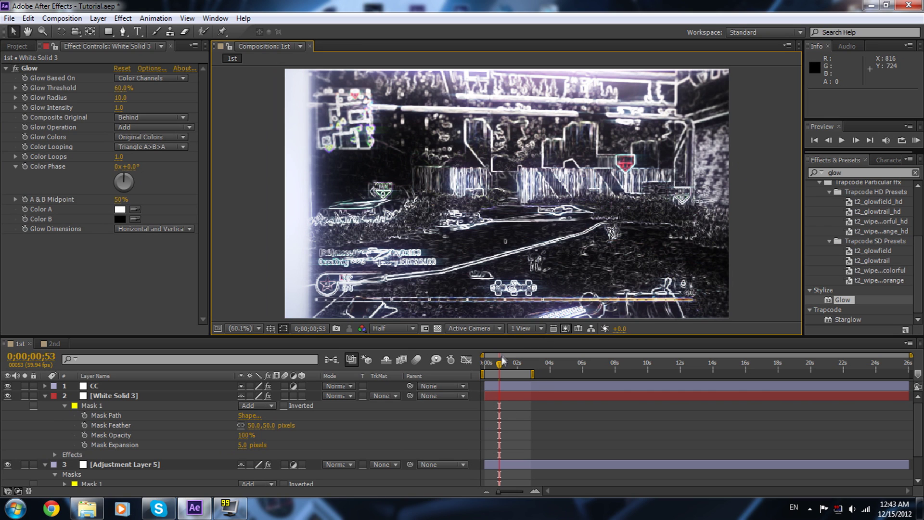
Step: Move the current time to 0;00;00;51 and shift White Solid 3 so that it starts there
mouse_move(501, 363)
mouse_down()
mouse_move(483, 366)
mouse_move(499, 373)
mouse_up()
click(512, 396)
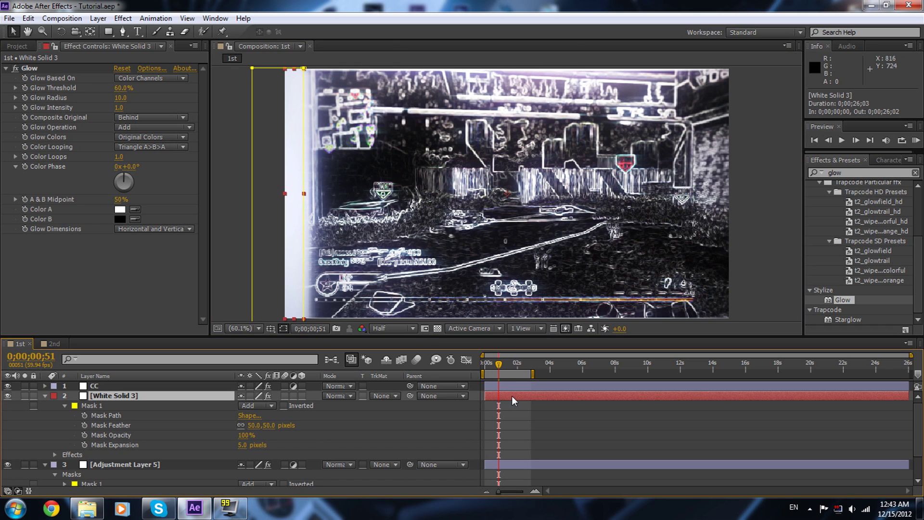
key(bracketleft)
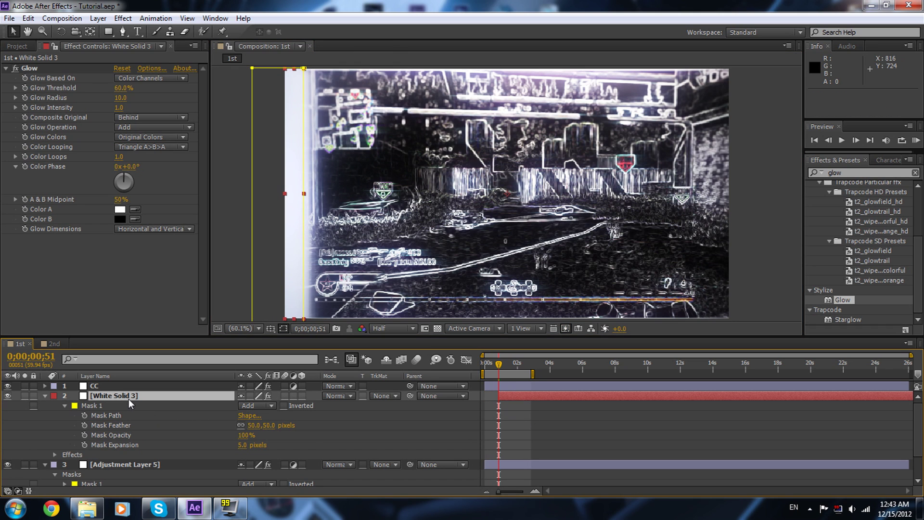
Step: Reveal the mask paths of White Solid 3 and Adjustment Layer 5, and add a Mask Path keyframe to each at 0;00;00;51
click(115, 464)
scroll(115, 464, down, 1)
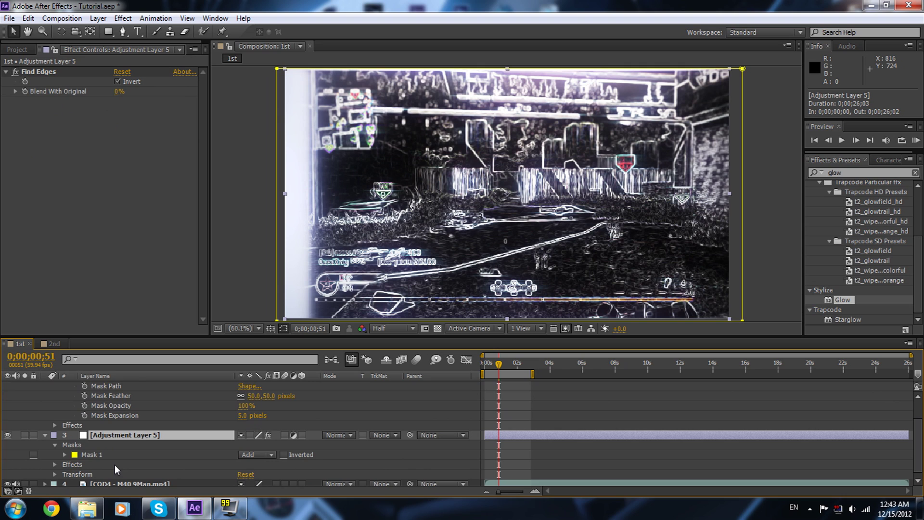
scroll(115, 464, up, 2)
click(112, 395)
key(m)
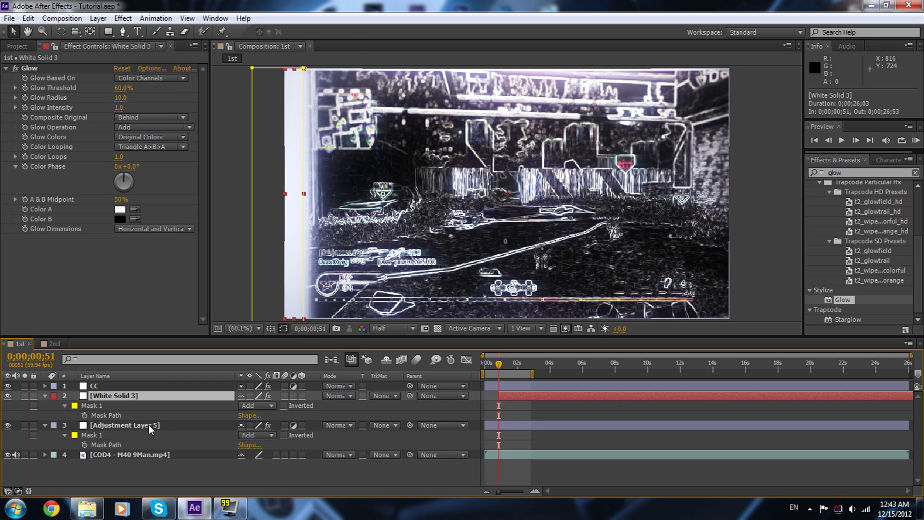
click(84, 443)
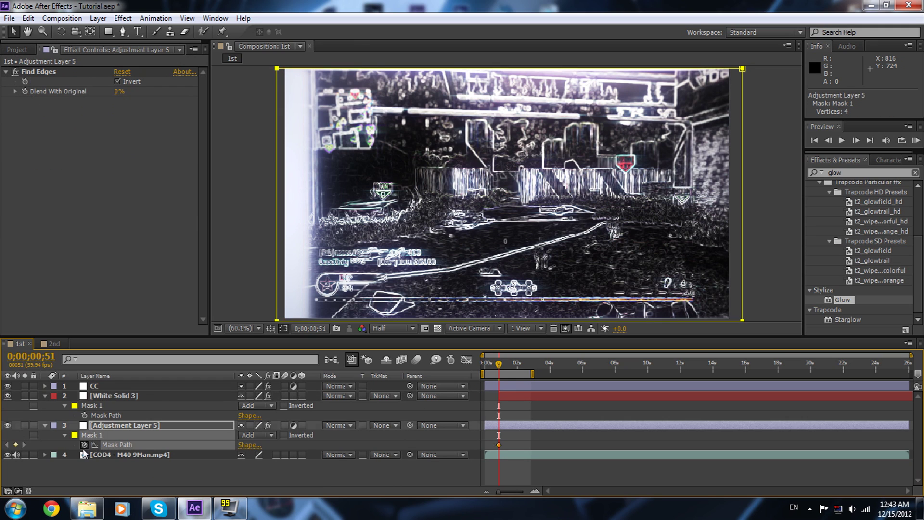
click(84, 416)
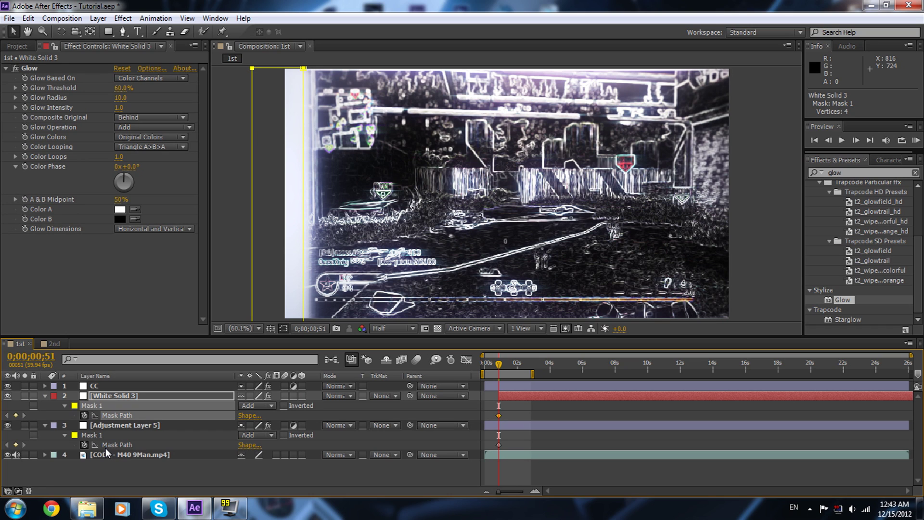
Step: At 0;00;01;41, squeeze Adjustment Layer 5's mask to about 1.4% width, just beyond the frame's right edge
key(shift+Page_Down)
key(shift+Page_Down)
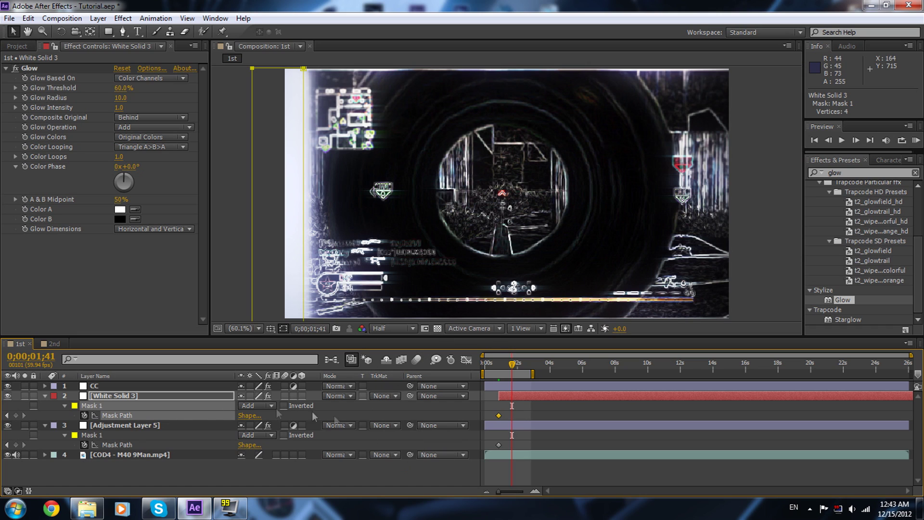
click(133, 433)
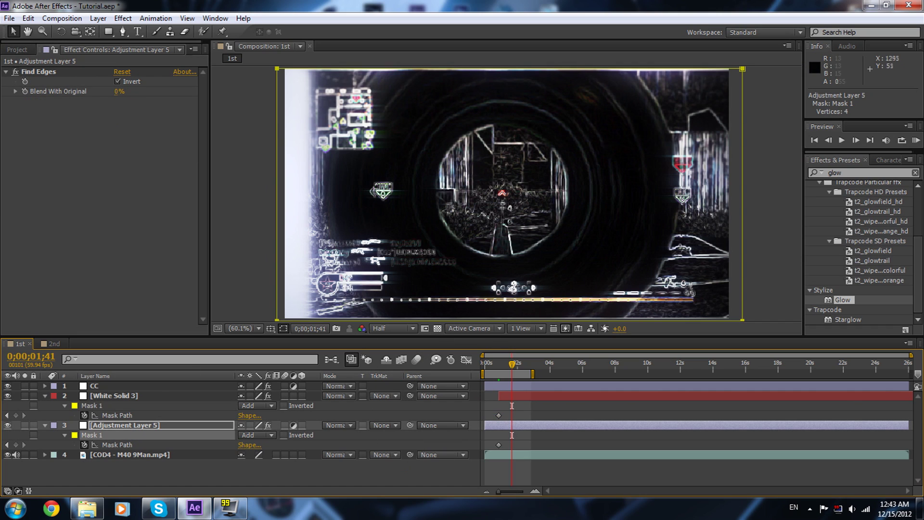
double_click(277, 70)
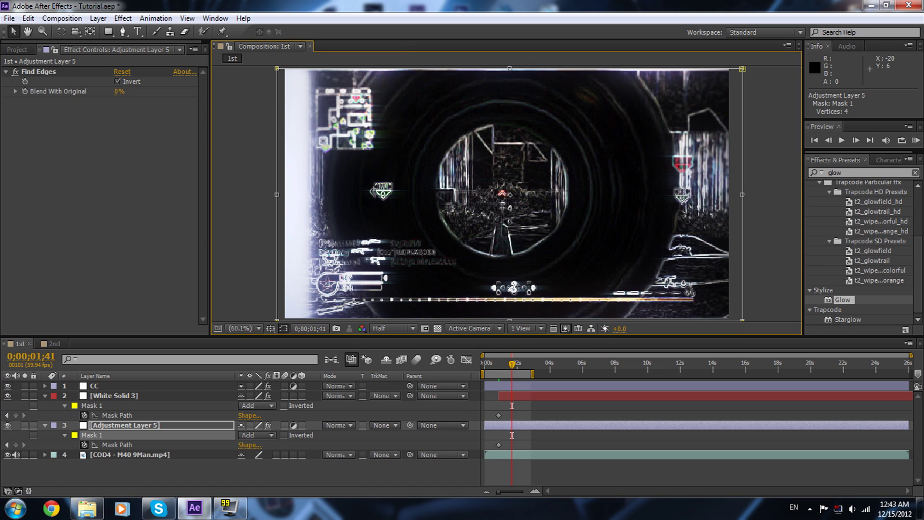
drag(277, 194, 739, 195)
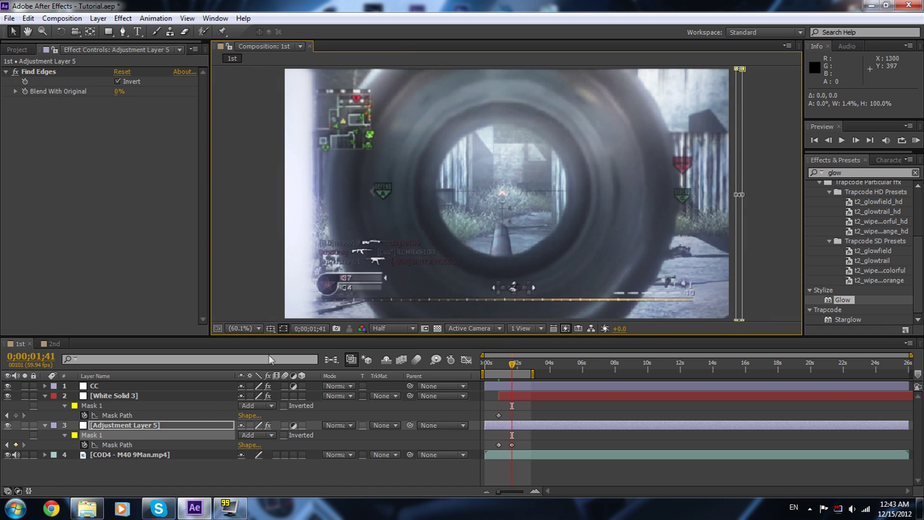
Step: At 0;00;01;41, move White Solid 3's mask about 1420 px past the frame's right edge and narrow it to about 44.9% width
click(134, 406)
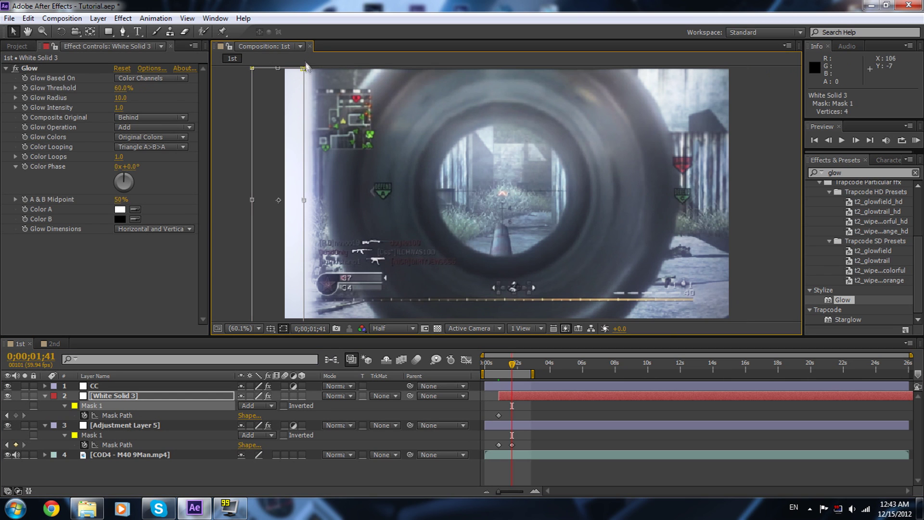
drag(304, 62, 797, 68)
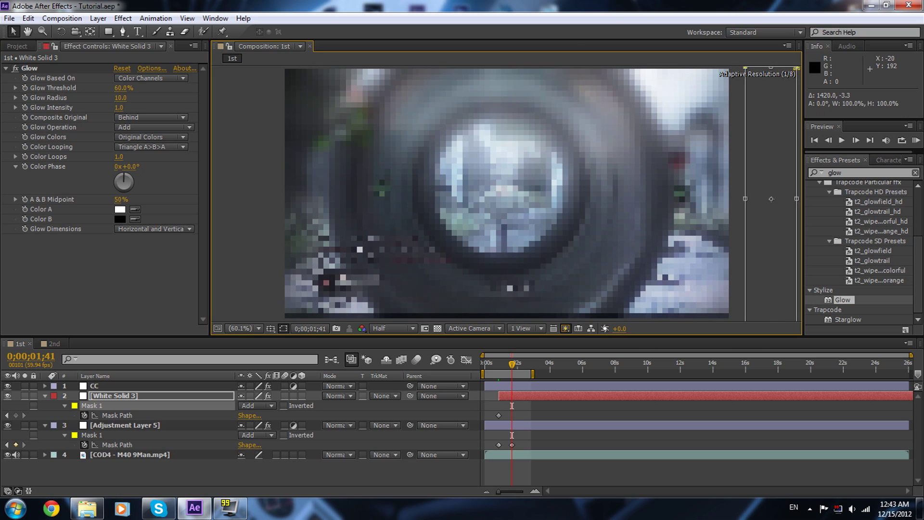
drag(745, 198, 773, 201)
Step: Scrub and step frame by frame between the mask keyframes to examine how the white bar tracks the Find Edges boundary
drag(511, 365, 506, 365)
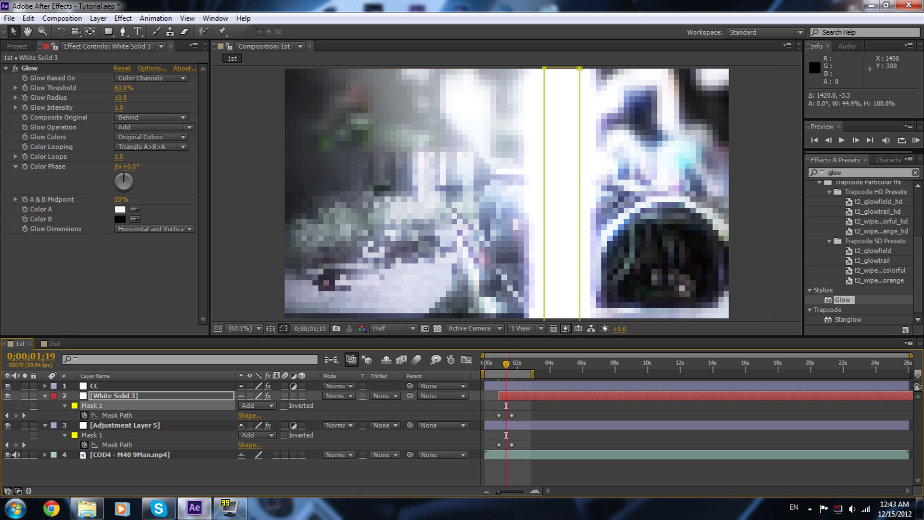
click(499, 365)
drag(499, 364, 500, 364)
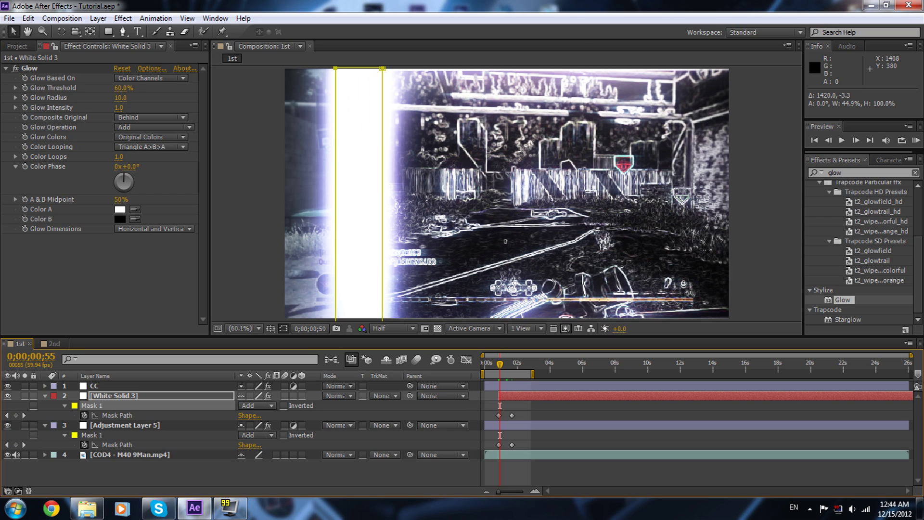
key(Page_Down)
key(Page_Down)
key(Page_Down)
key(Page_Down)
key(Page_Down)
key(Page_Down)
key(Page_Down)
key(Page_Down)
key(Page_Down)
key(Page_Down)
key(Page_Down)
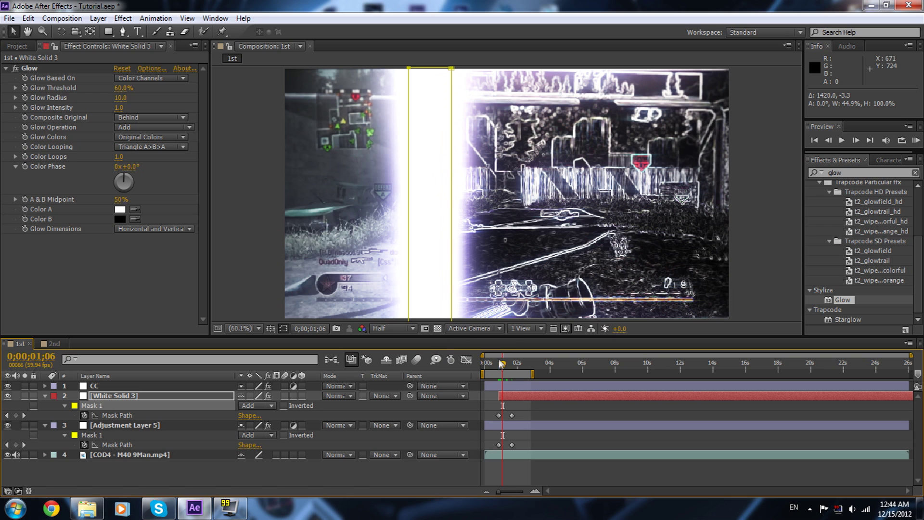
Step: Lower the composition's preview resolution to Quarter and run a RAM preview of the transition
key(KP_0)
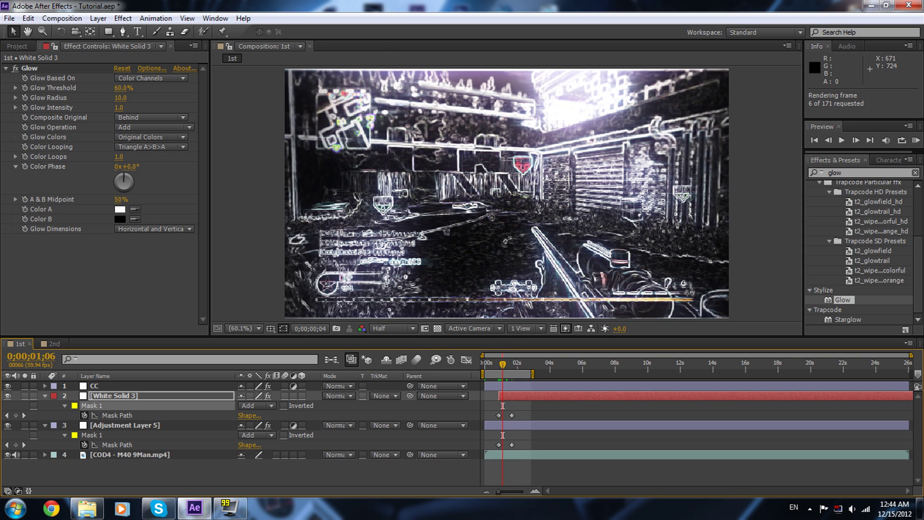
click(392, 329)
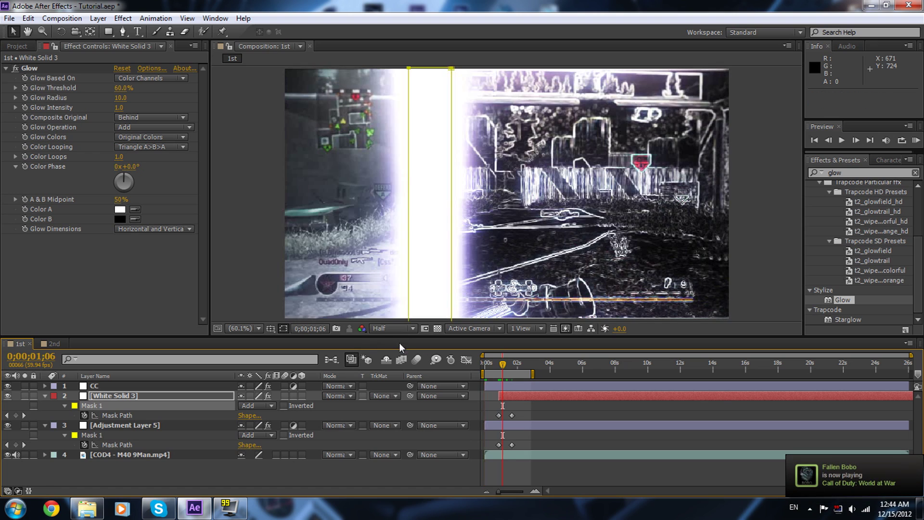
click(394, 397)
key(KP_0)
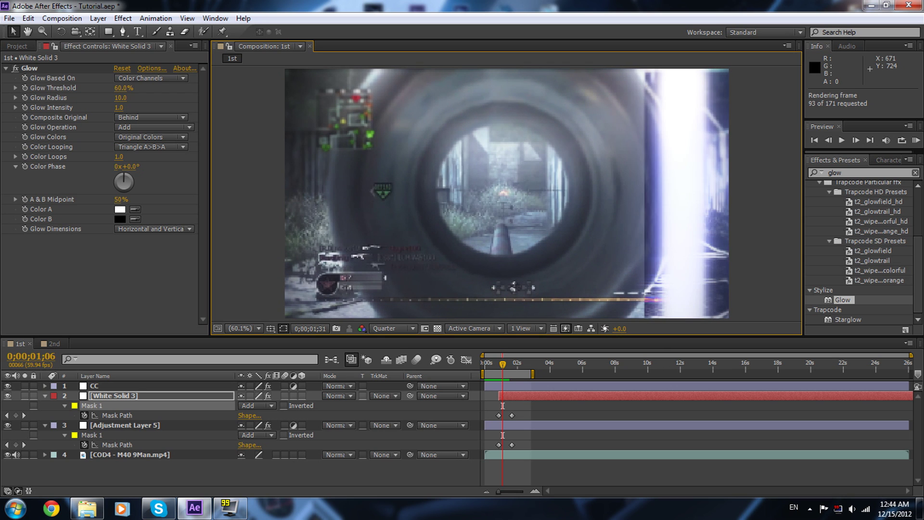
key(Escape)
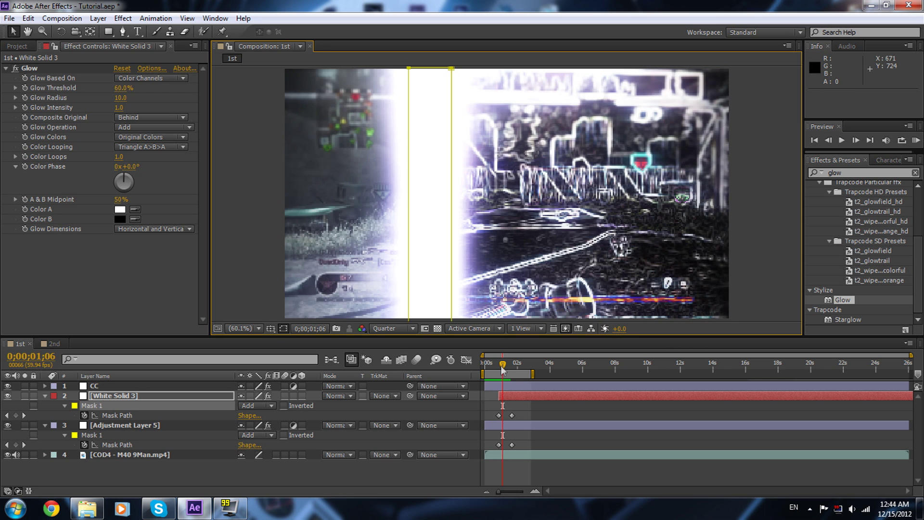
Step: Step from 0;00;01;24 to 0;00;01;30 while shifting White Solid 3 back over the transition edge, to position 593.4, 355.0
drag(502, 365, 507, 365)
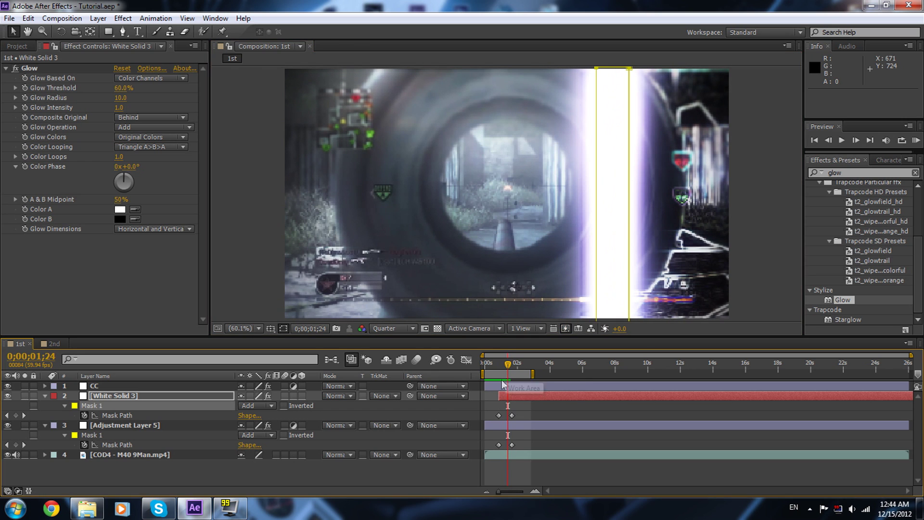
double_click(113, 396)
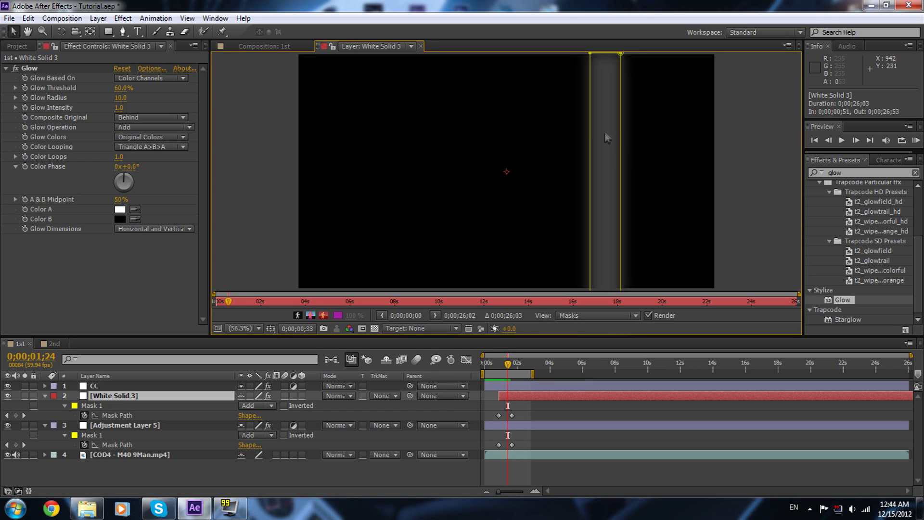
click(420, 46)
drag(627, 176, 623, 176)
key(Page_Down)
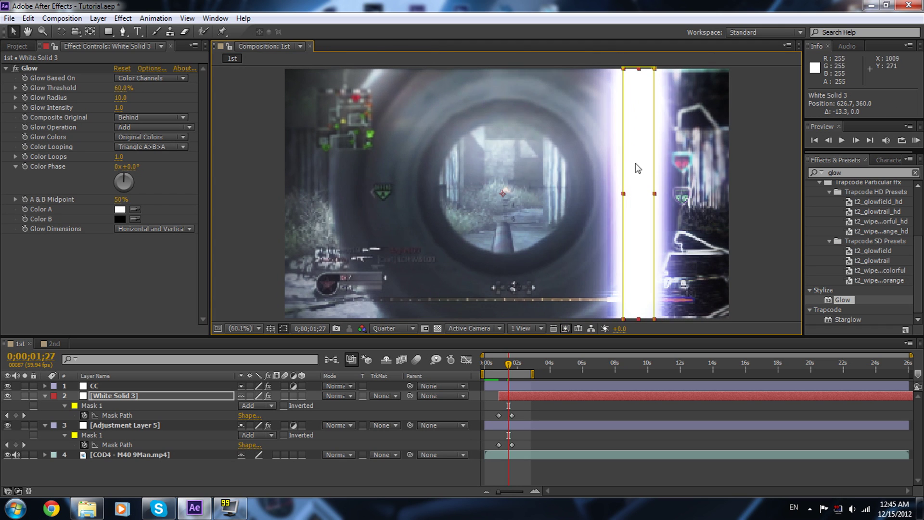
drag(644, 169, 632, 167)
key(Page_Down)
key(Page_Down)
key(Page_Down)
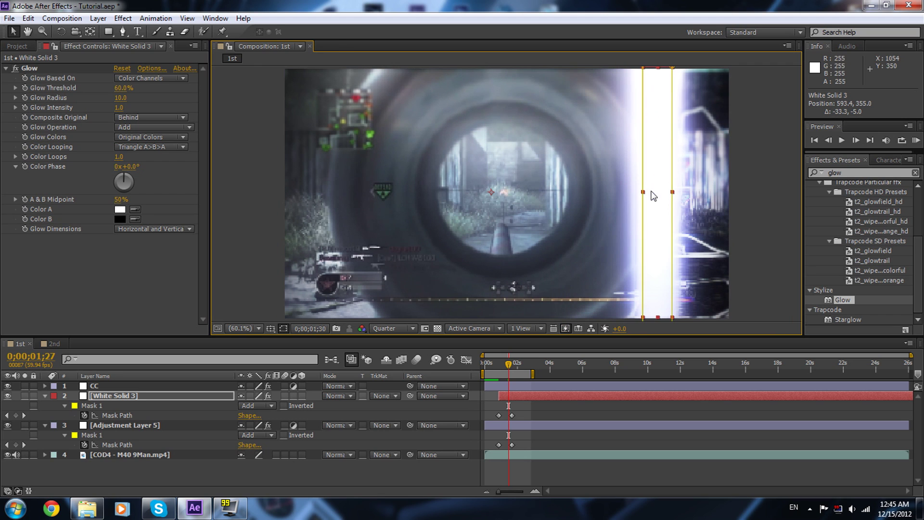
Step: Adjust White Solid 3's mask at 0;00;01;32 to add a Mask Path keyframe, and shift the layer to position 586.8, 355.0
key(Page_Down)
key(Page_Down)
drag(692, 170, 687, 170)
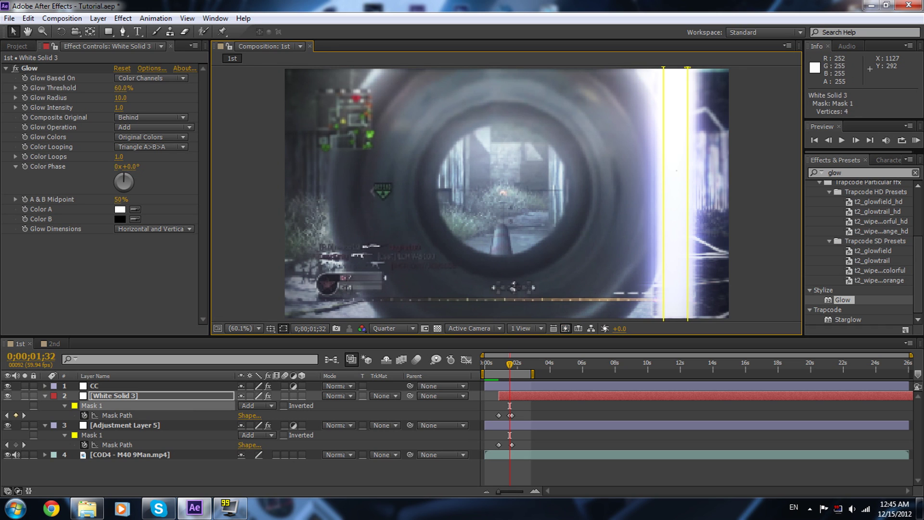
click(676, 171)
drag(676, 109, 673, 110)
drag(685, 153, 685, 154)
key(Page_Down)
key(Page_Down)
key(Page_Down)
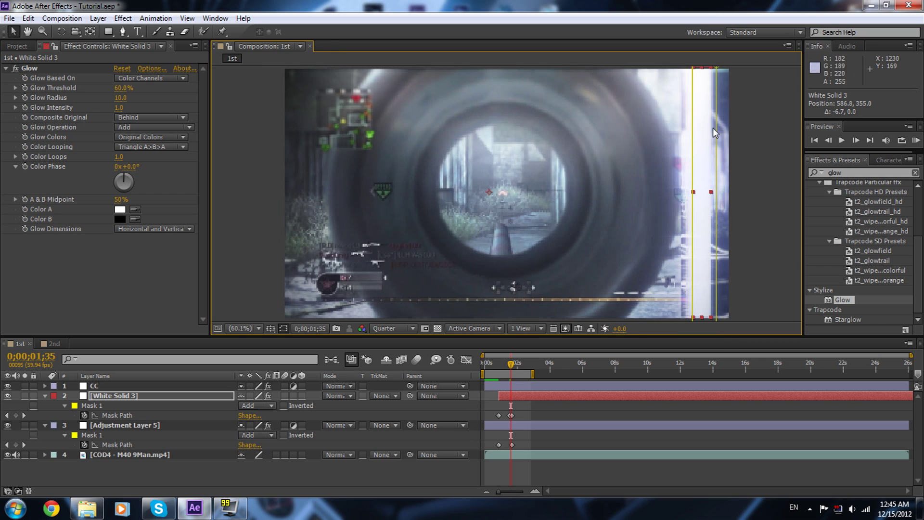
Step: Shift White Solid 3 slightly further left at 0;00;01;35 and advance to 0;00;01;38
drag(708, 130, 702, 129)
key(Page_Down)
key(Page_Down)
key(Page_Down)
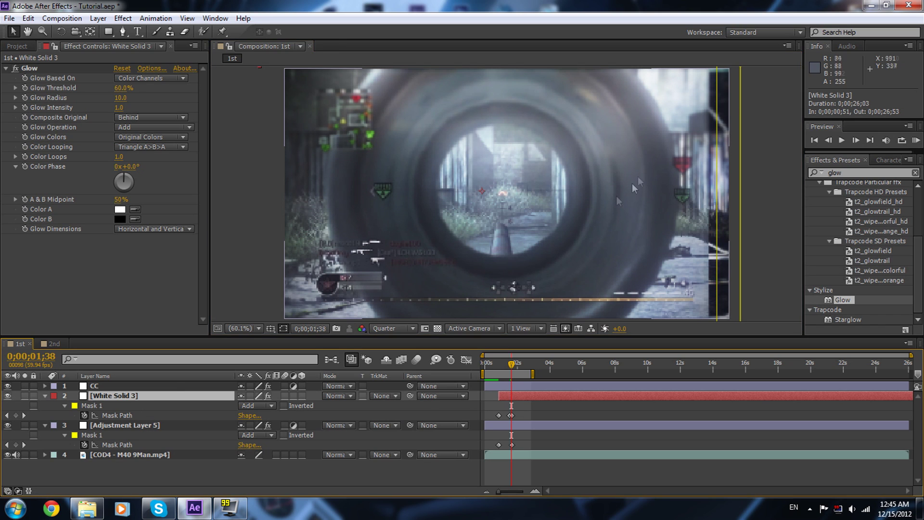
Step: At 0;00;01;38, move White Solid 3's mask 50 px left and 18 px up to cover the transition edge
click(106, 386)
click(130, 397)
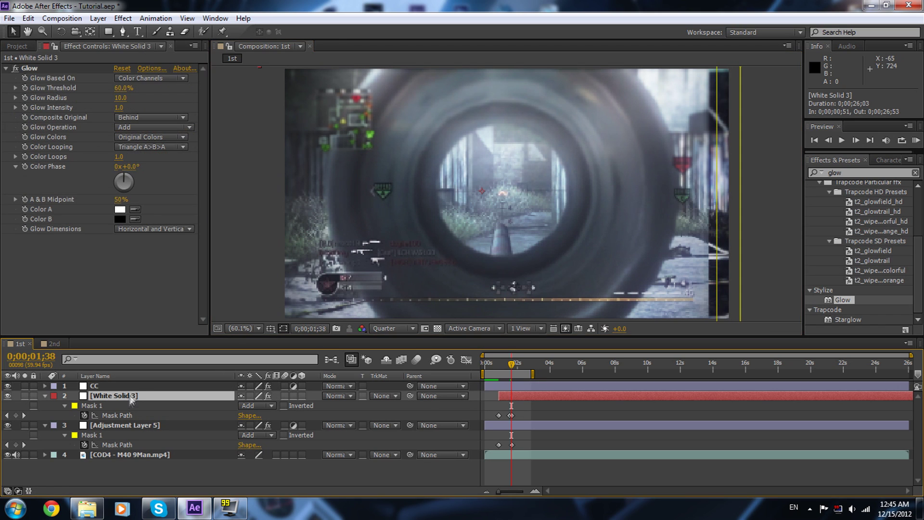
key(ctrl+a)
click(128, 399)
scroll(544, 188, down, 1)
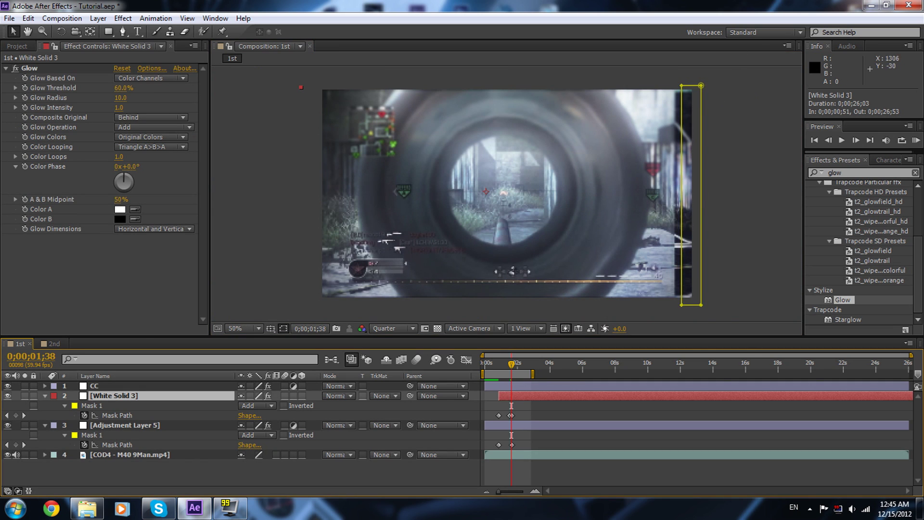
double_click(701, 86)
drag(702, 146, 686, 140)
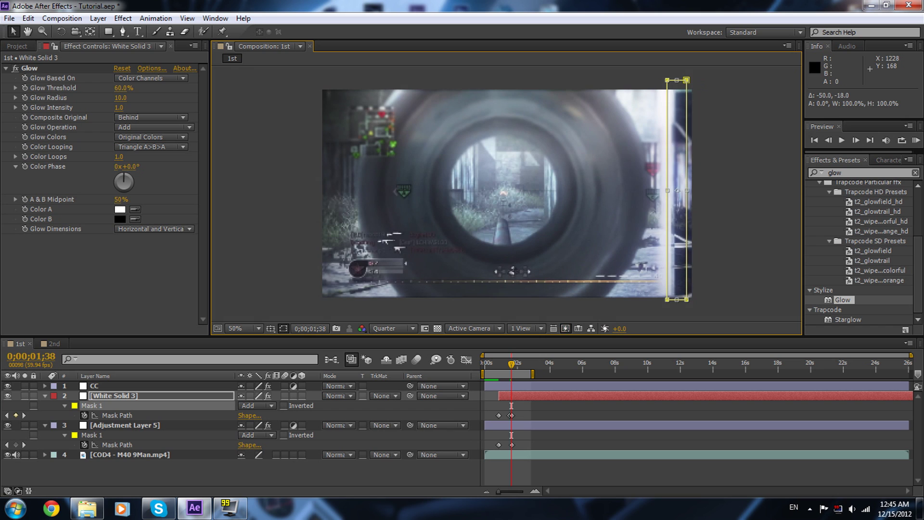
Step: Scrub back to 0;00;01;23 to check the white bar, and switch to the 2nd composition
key(Page_Down)
drag(511, 369, 507, 369)
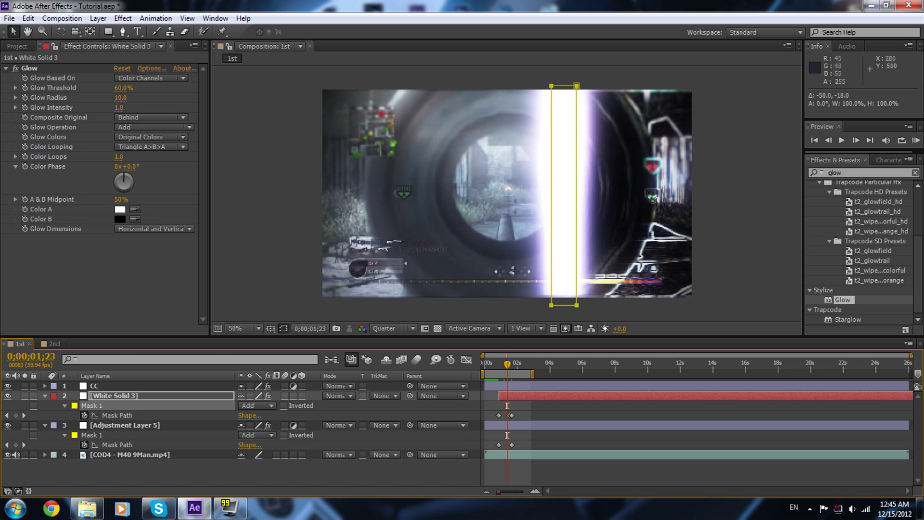
click(51, 344)
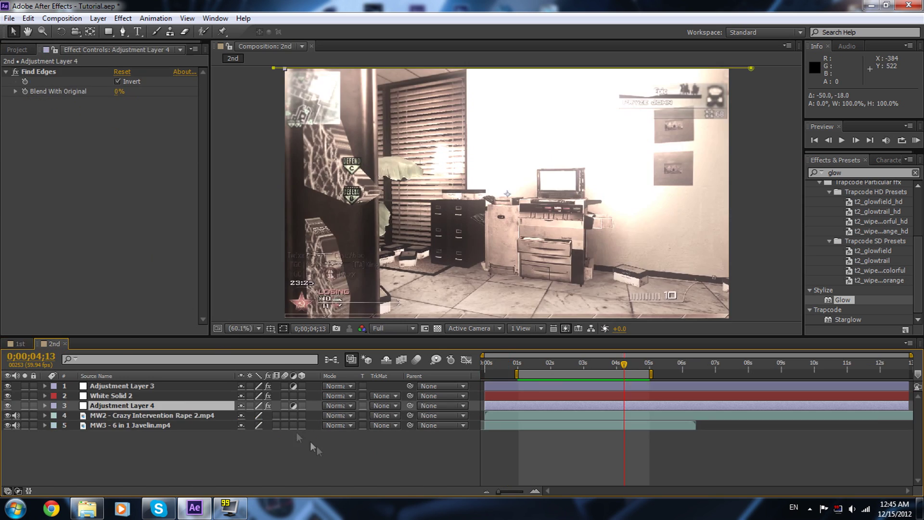
Step: Delete White Solid 2 and Adjustment Layer 4 from the 2nd composition
click(114, 387)
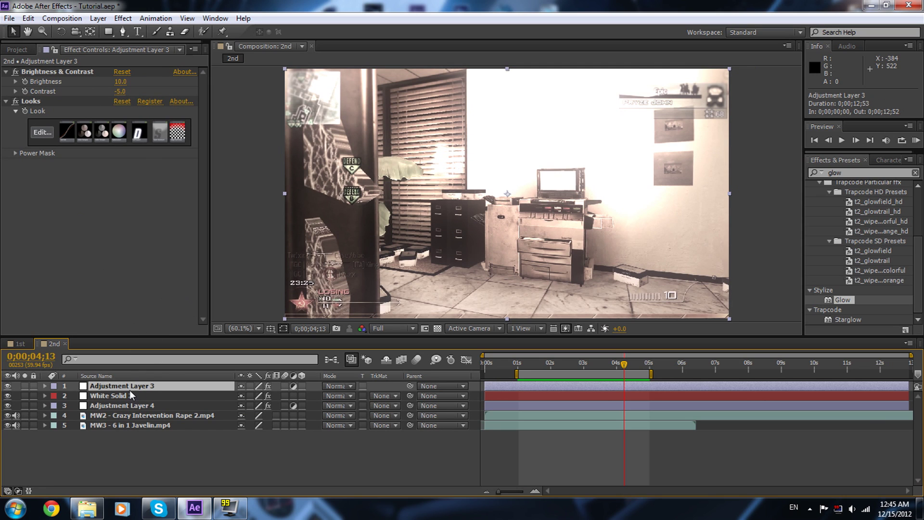
click(127, 397)
key(Delete)
click(126, 397)
key(Delete)
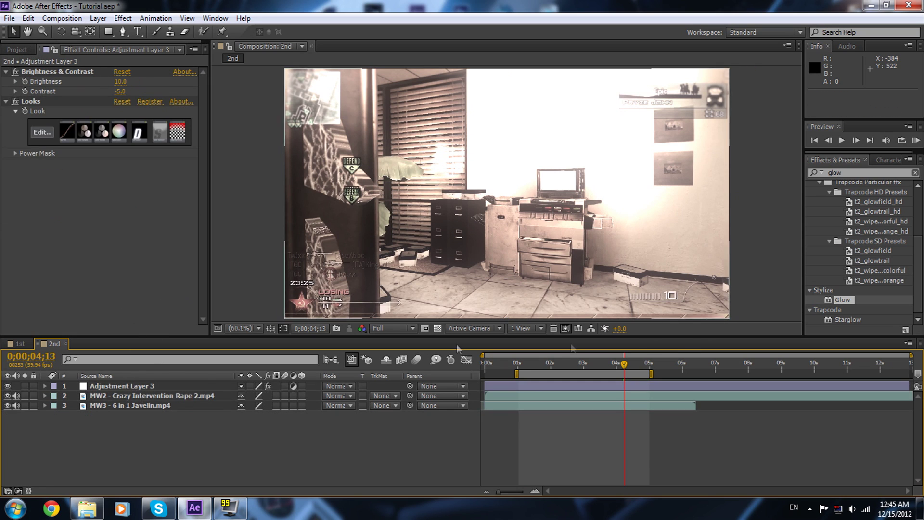
Step: Hide the MW2 - Crazy Intervention clip and step through the footage to 0;00;01;34 for the transition start
click(522, 365)
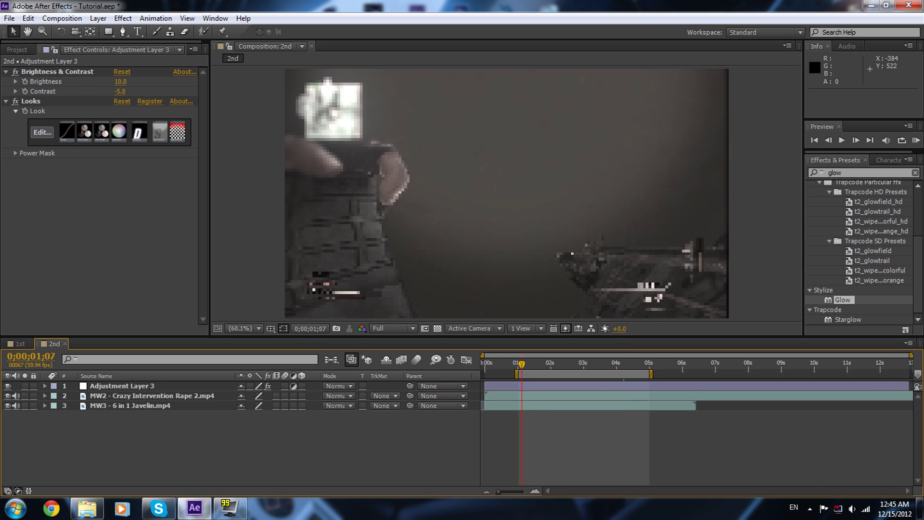
click(162, 396)
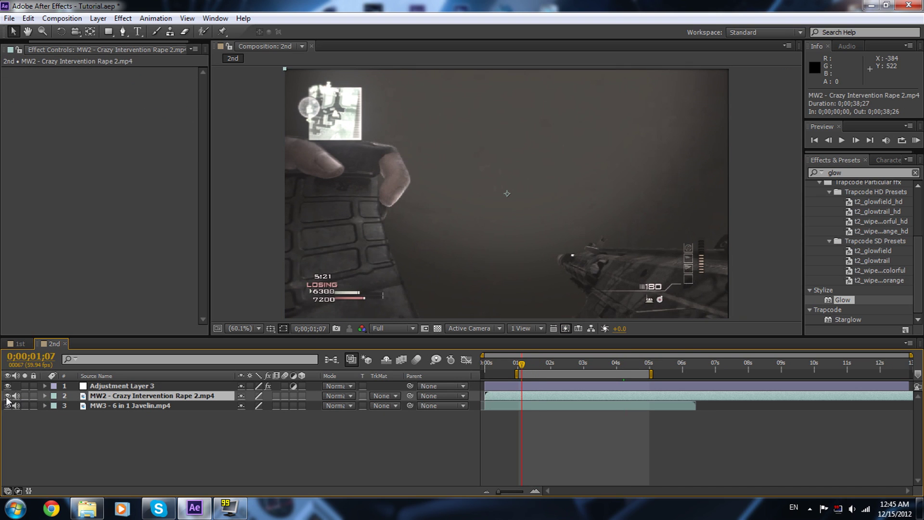
mouse_move(521, 364)
mouse_down()
mouse_move(513, 358)
mouse_move(529, 366)
mouse_up()
key(space)
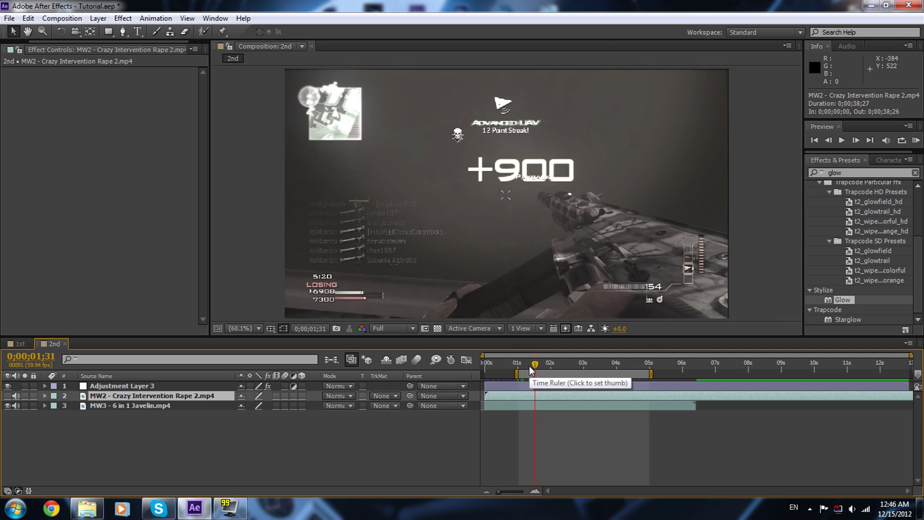
key(shift+Page_Up)
key(shift+Page_Up)
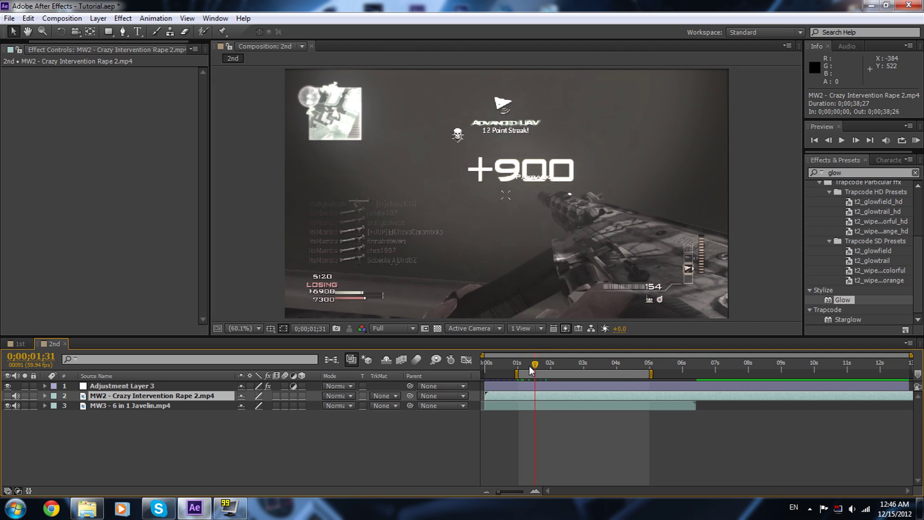
key(space)
key(space)
Step: Add a new adjustment layer and place it directly beneath Adjustment Layer 3
click(98, 18)
mouse_move(120, 30)
click(347, 109)
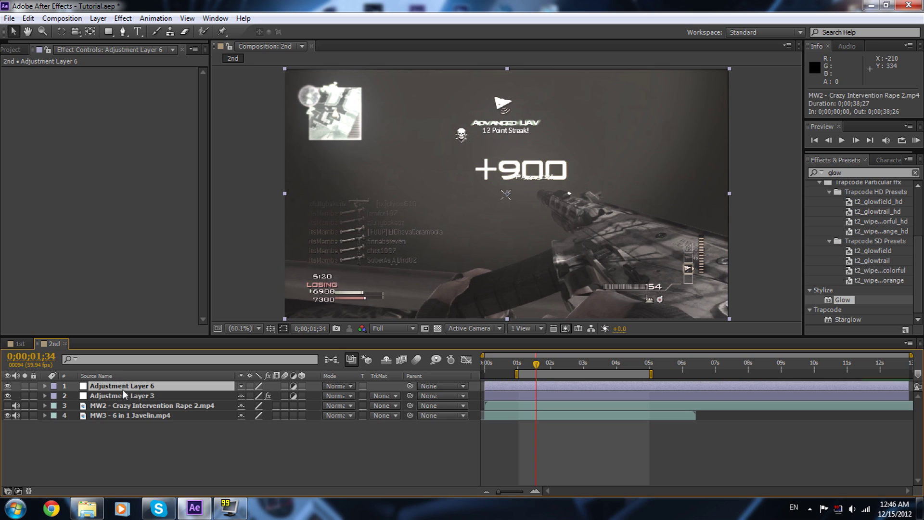
Step: Apply Find Edges with Invert enabled to the new adjustment layer and draw a rectangular mask around the whole frame
click(857, 173)
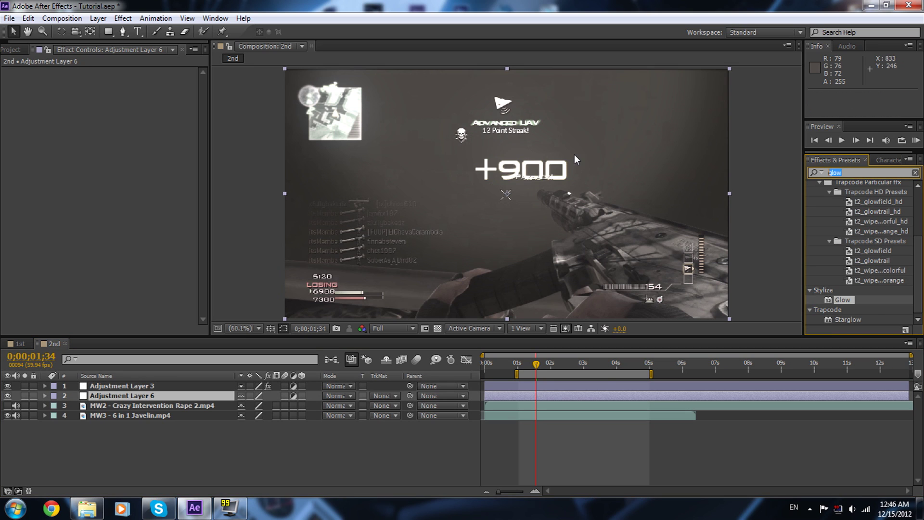
text(finde)
key(BackSpace)
double_click(849, 195)
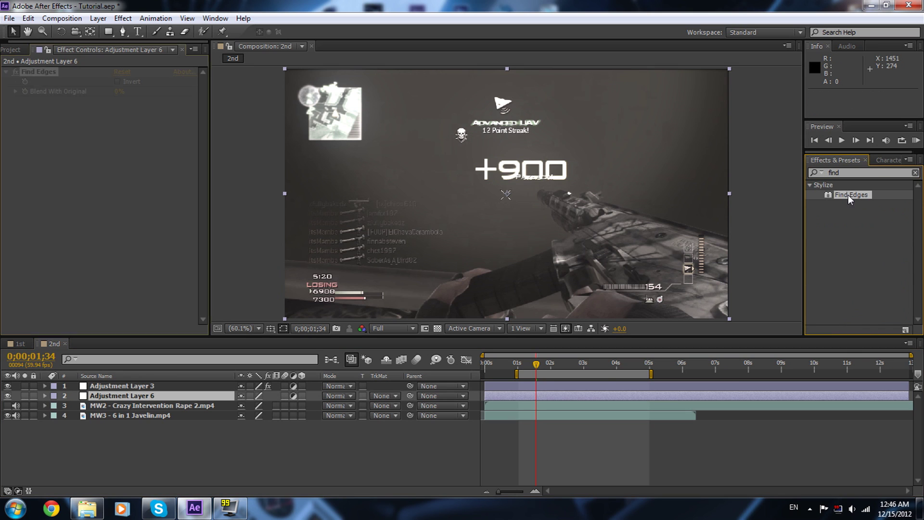
click(118, 82)
click(110, 31)
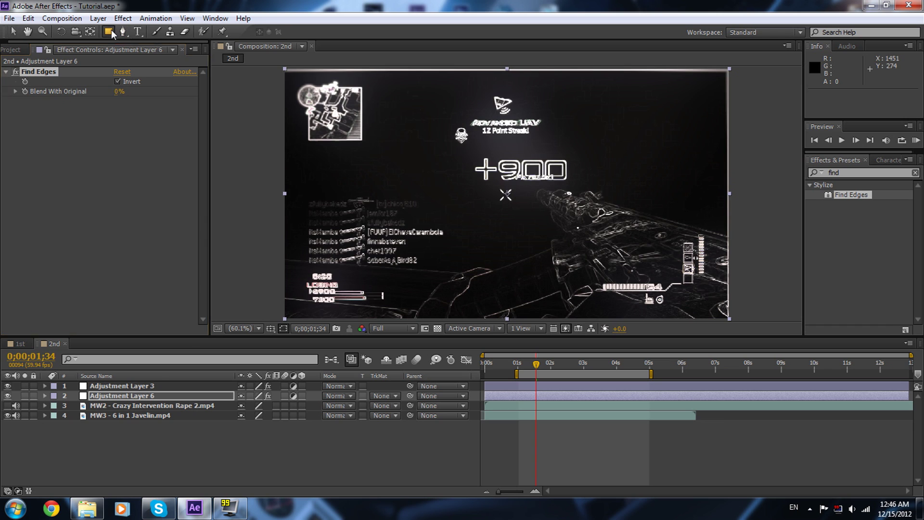
drag(282, 68, 747, 319)
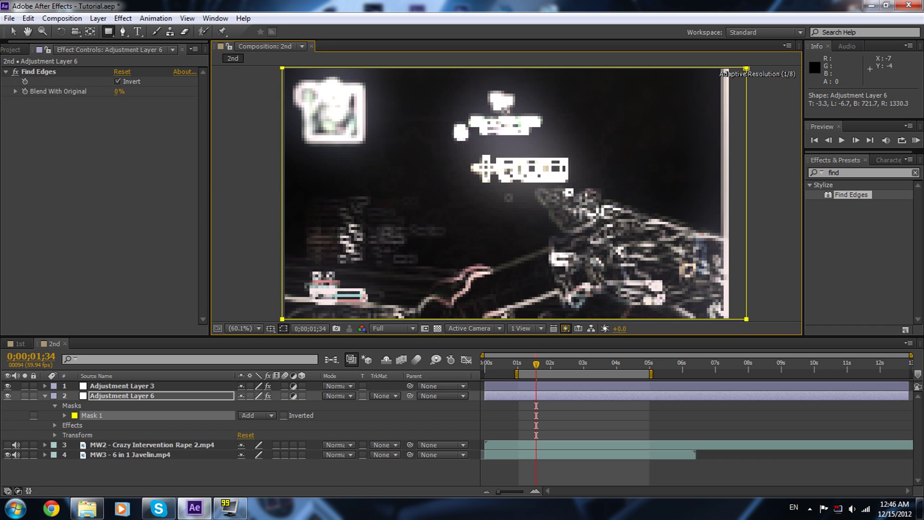
Step: Create a white solid and mask it to a full-width strip about 58 px high along the frame's upper edge
click(98, 19)
mouse_move(120, 31)
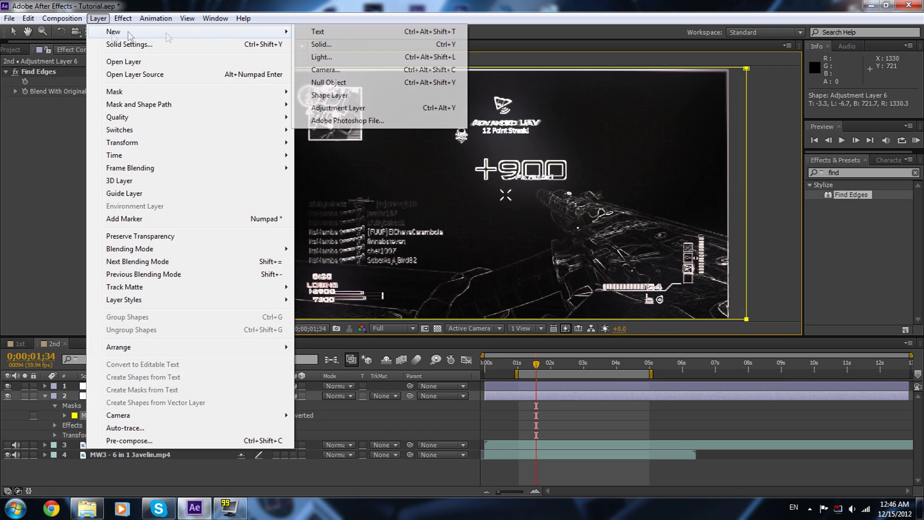
click(336, 45)
key(Return)
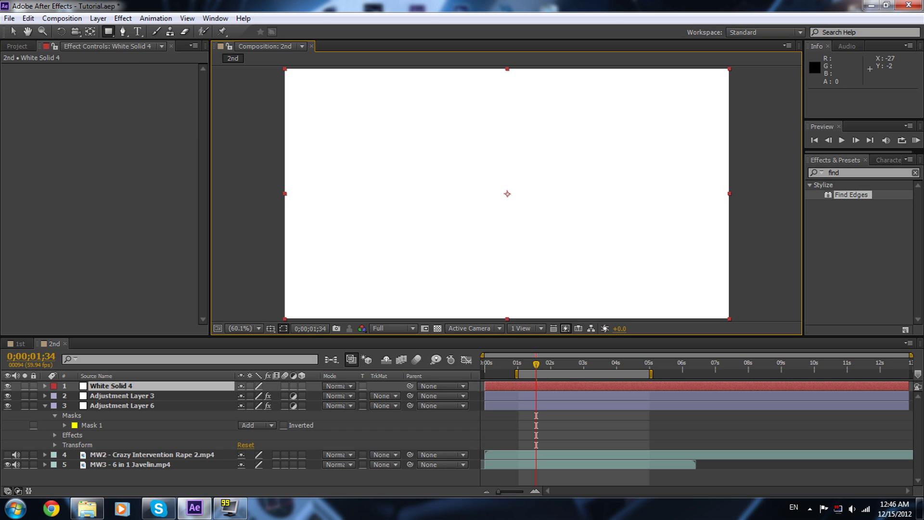
drag(276, 68, 771, 88)
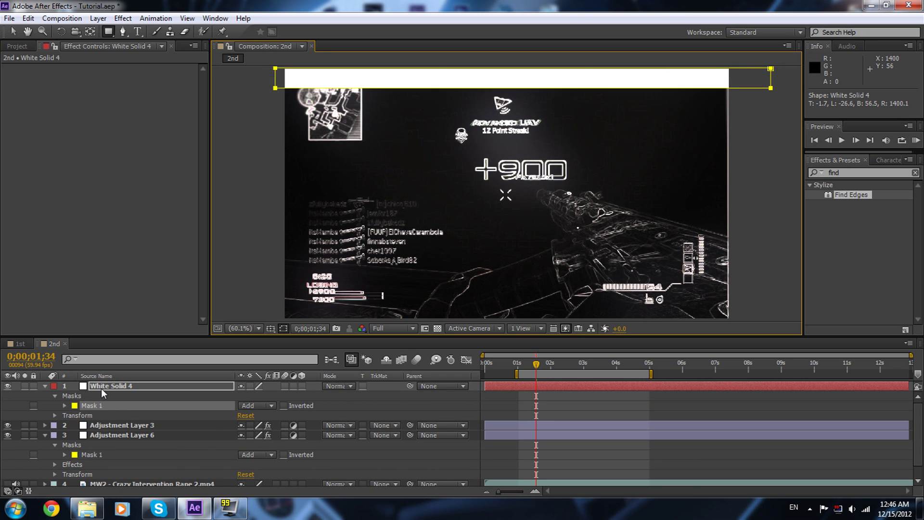
Step: Set the white strip's mask feather to 50 pixels and its mask expansion to 5 pixels
key(m)
key(m)
key(m)
click(263, 416)
text(50)
click(242, 435)
text(5)
Step: Place White Solid 4 below Adjustment Layer 3 and rename Adjustment Layer 3 to CC
drag(112, 387, 138, 389)
click(138, 389)
key(Return)
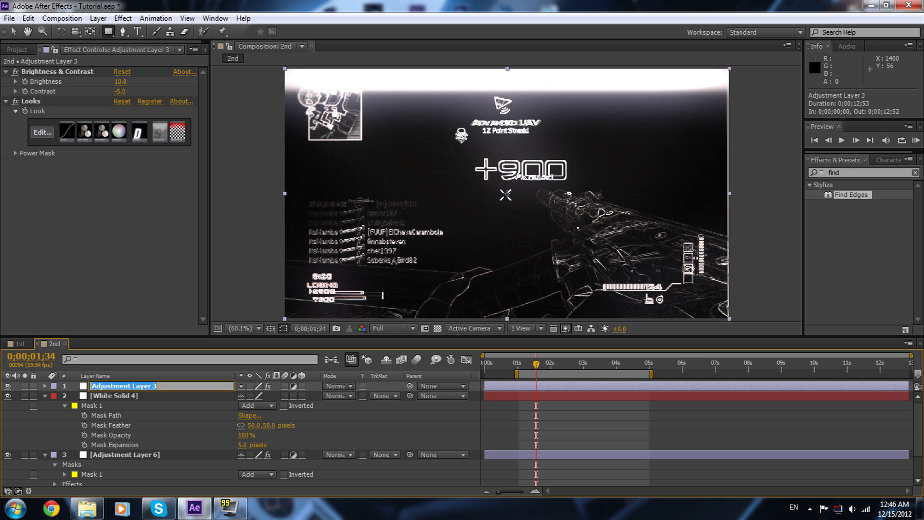
text(CC)
key(Return)
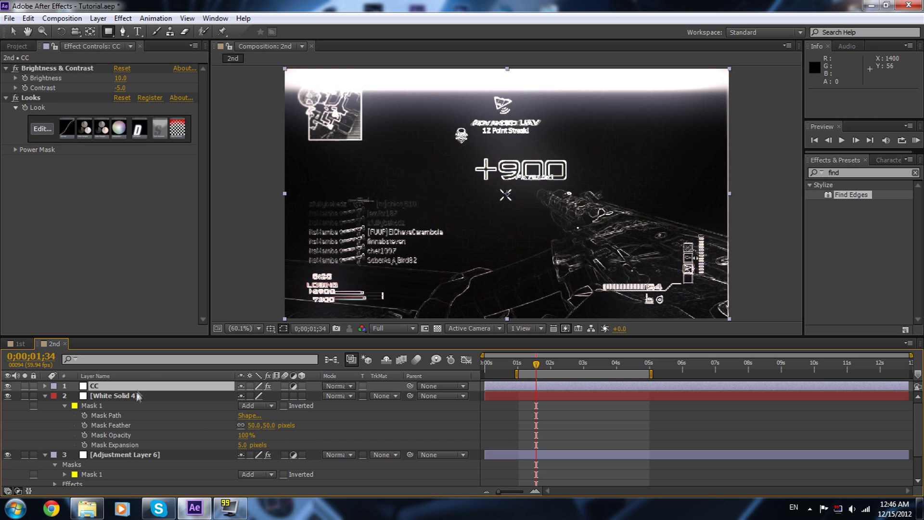
Step: Apply the Glow effect to White Solid 4 and trim the layer's start to 0;00;01;34
click(138, 396)
click(862, 172)
text(glow)
drag(836, 301, 94, 202)
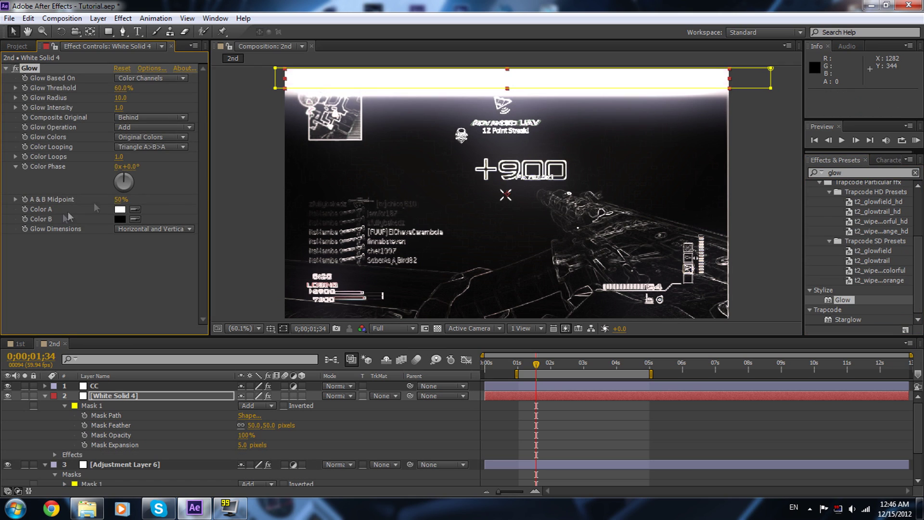
click(117, 387)
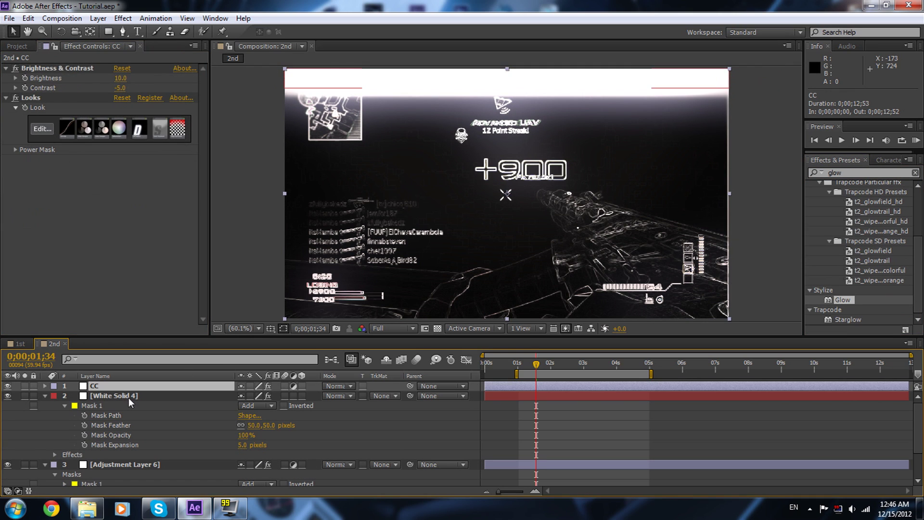
click(129, 397)
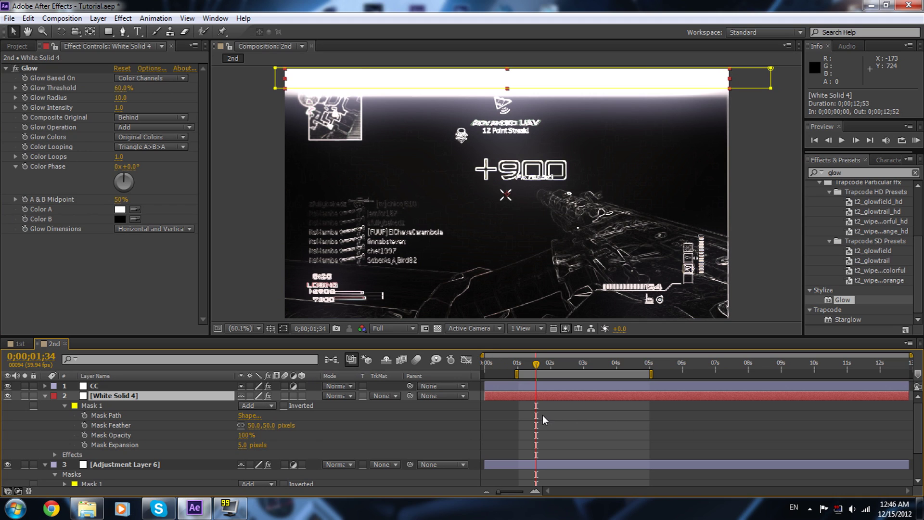
key(alt+bracketleft)
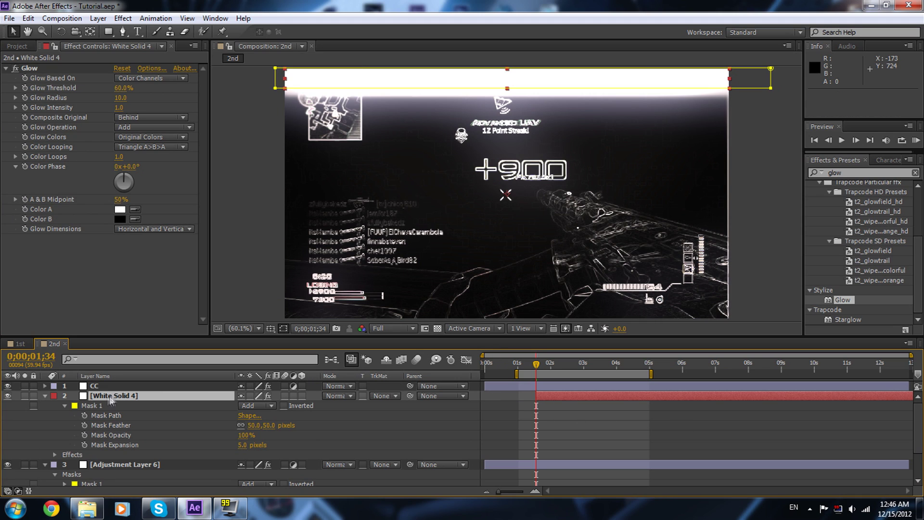
Step: Add Mask Path keyframes at 0;00;01;34 on both White Solid 4 and Adjustment Layer 6
click(103, 462)
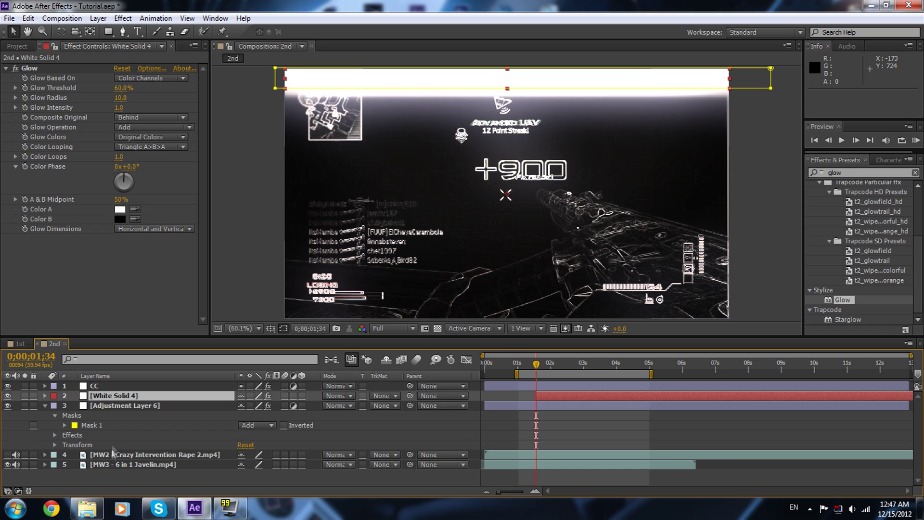
key(m)
click(122, 395)
key(m)
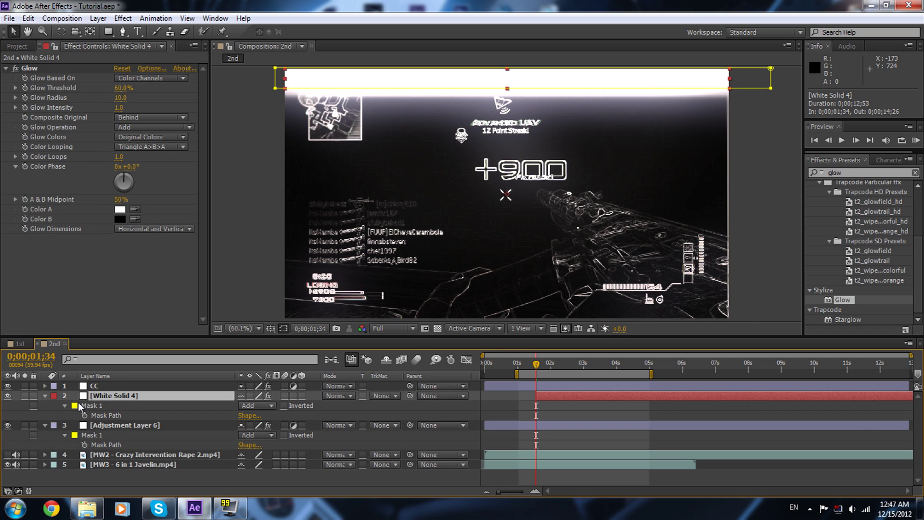
click(85, 415)
click(85, 445)
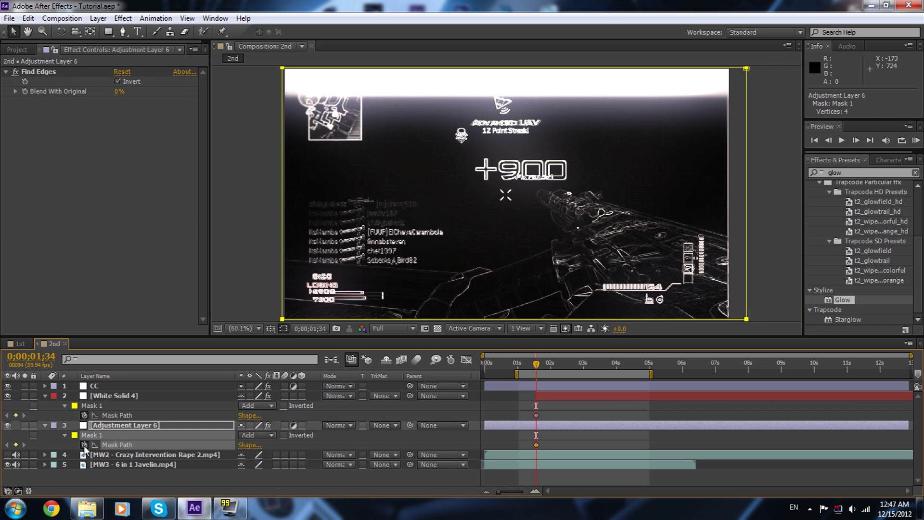
Step: At 0;00;02;24, move White Solid 4's mask straight down past the frame's lower edge
key(shift+Page_Down)
key(shift+Page_Down)
key(shift+Page_Down)
key(shift+Page_Down)
key(shift+Page_Down)
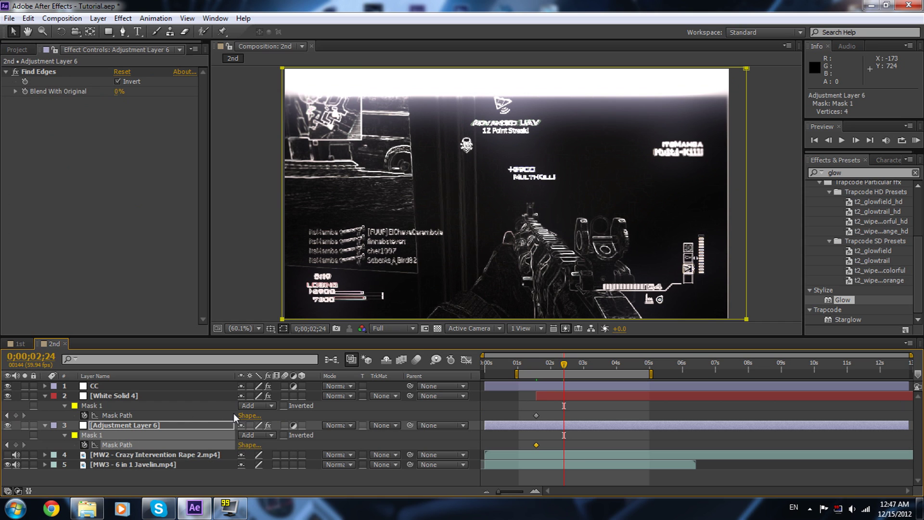
click(94, 396)
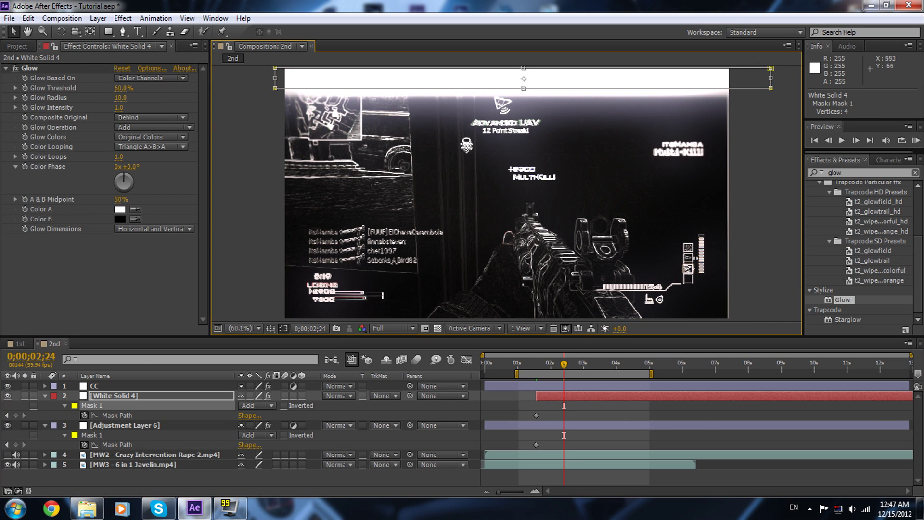
drag(488, 77, 482, 295)
Step: At 0;00;02;24, collapse Adjustment Layer 6's mask by bringing its upper edge down to the frame's lower edge
click(118, 426)
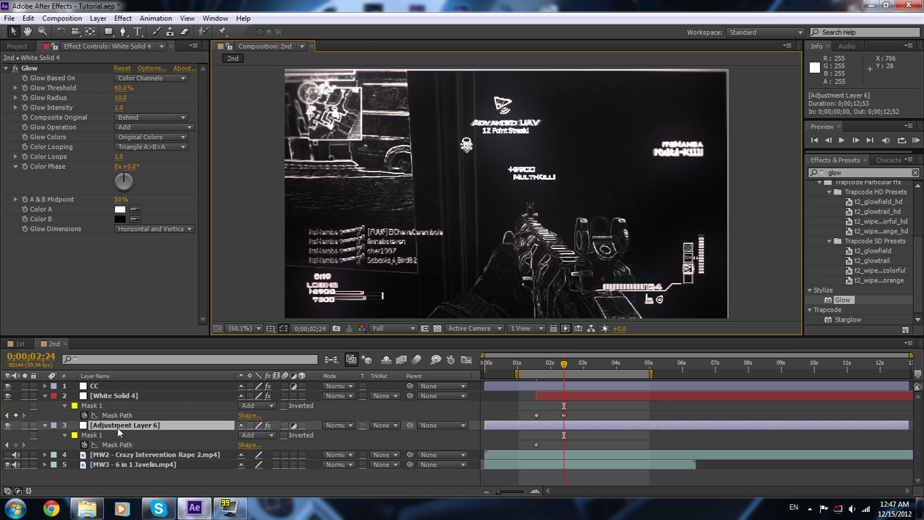
click(114, 434)
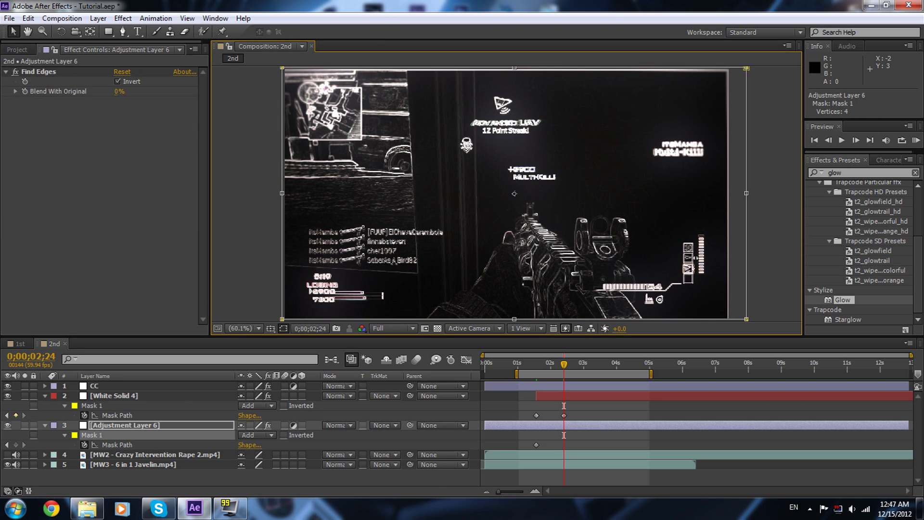
click(115, 427)
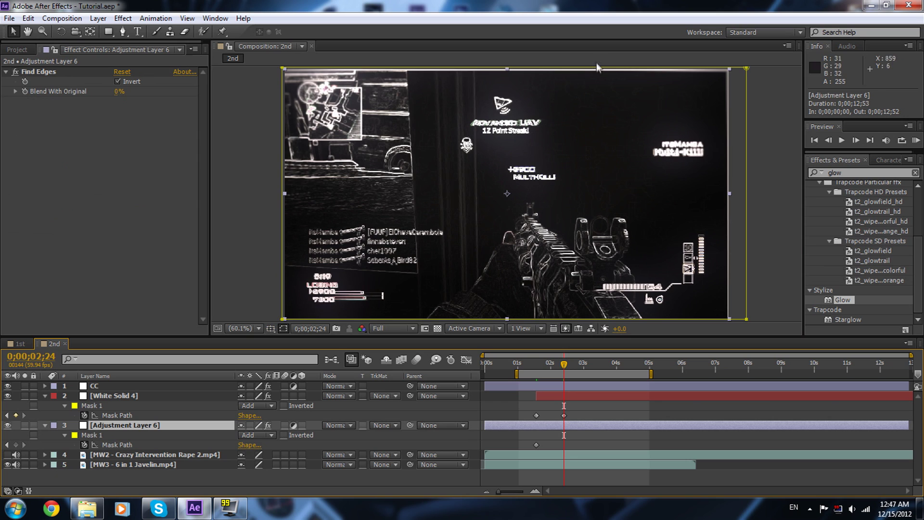
key(comma)
double_click(480, 89)
drag(478, 88, 478, 317)
key(Return)
Step: Scrub through the transition to check the sweep, fit the composition in view, and return to the keyframes at 0;00;01;34
mouse_move(562, 365)
mouse_down()
mouse_move(558, 381)
mouse_move(550, 365)
mouse_up()
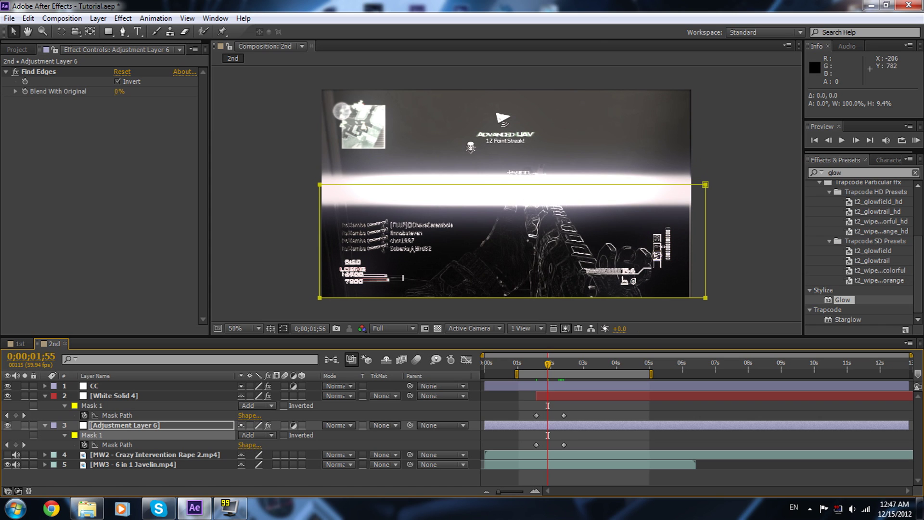
click(250, 330)
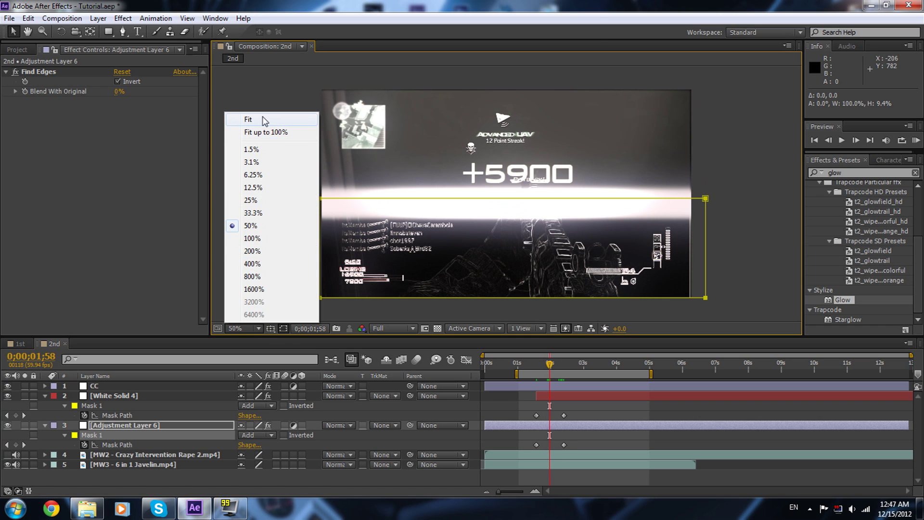
click(248, 119)
click(551, 365)
drag(537, 363, 563, 461)
key(j)
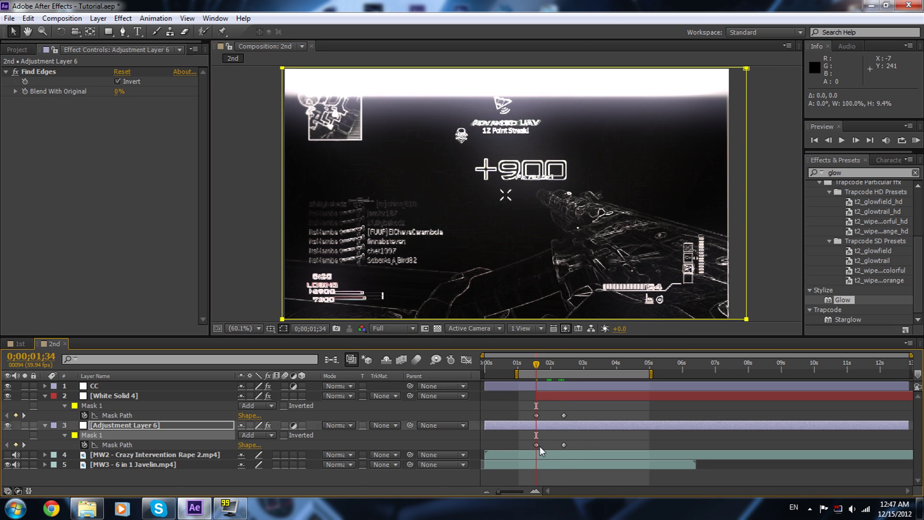
Step: Time-reverse Adjustment Layer 6's two Mask Path keyframes
click(539, 446)
click(536, 444)
shift+click(564, 447)
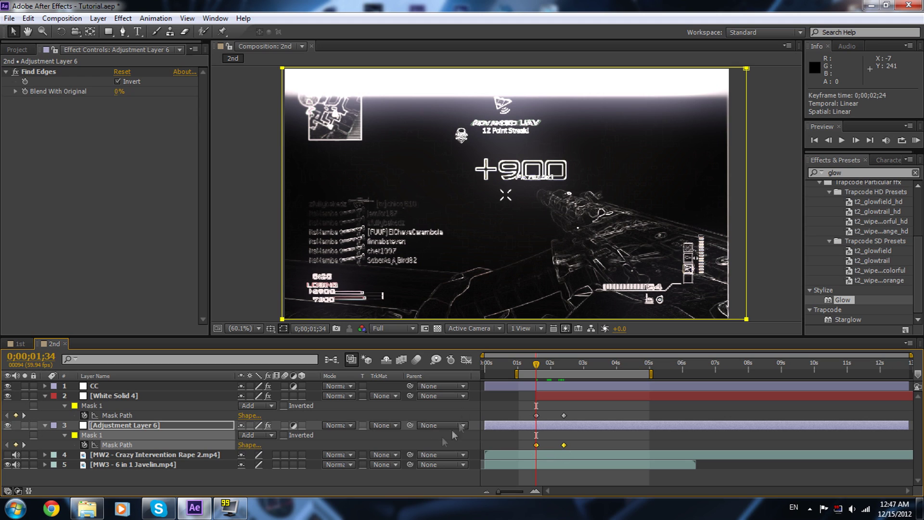
right_click(563, 445)
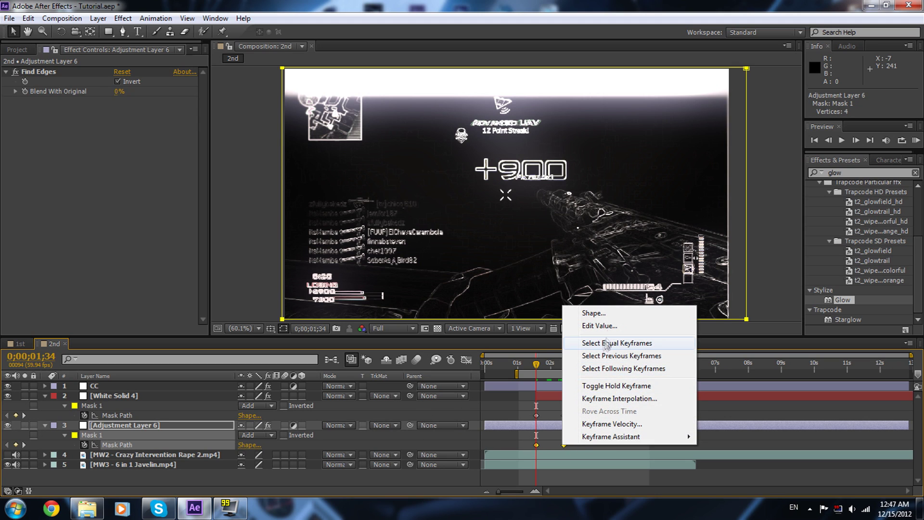
mouse_move(620, 437)
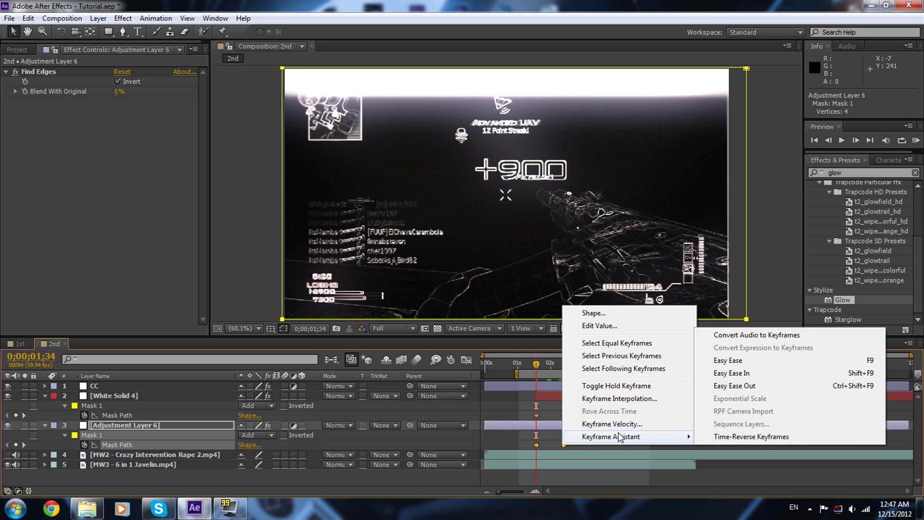
click(722, 437)
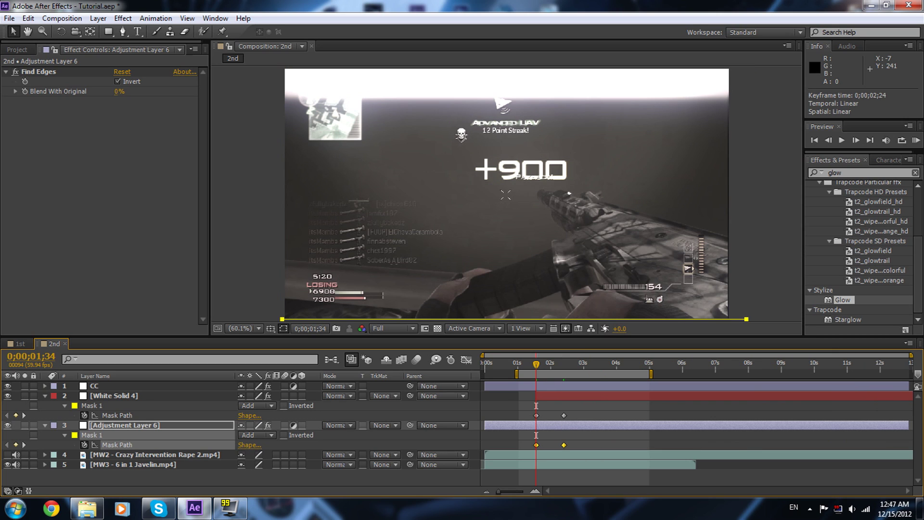
Step: Step frame by frame through the start of the reversed mask sweep, then return to 0;00;01;34
key(Page_Down)
key(Page_Down)
key(Page_Down)
key(Page_Down)
key(Page_Down)
key(Page_Down)
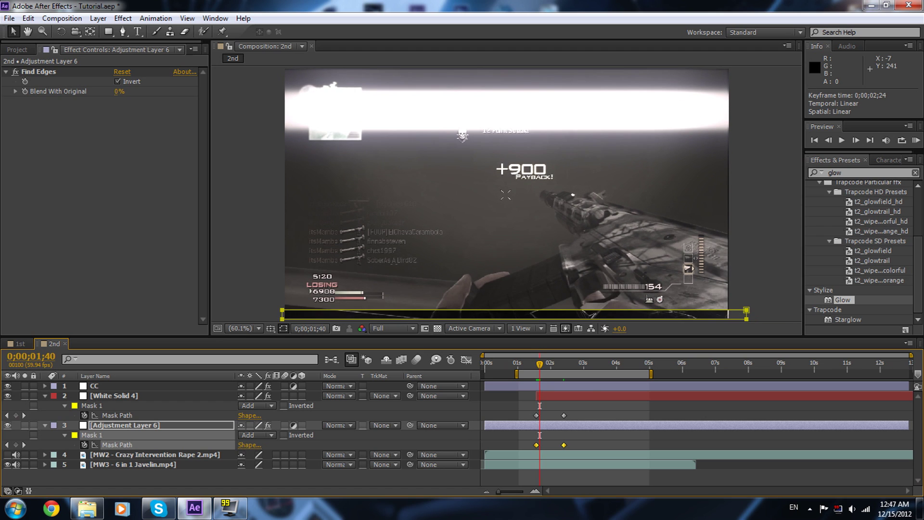
key(j)
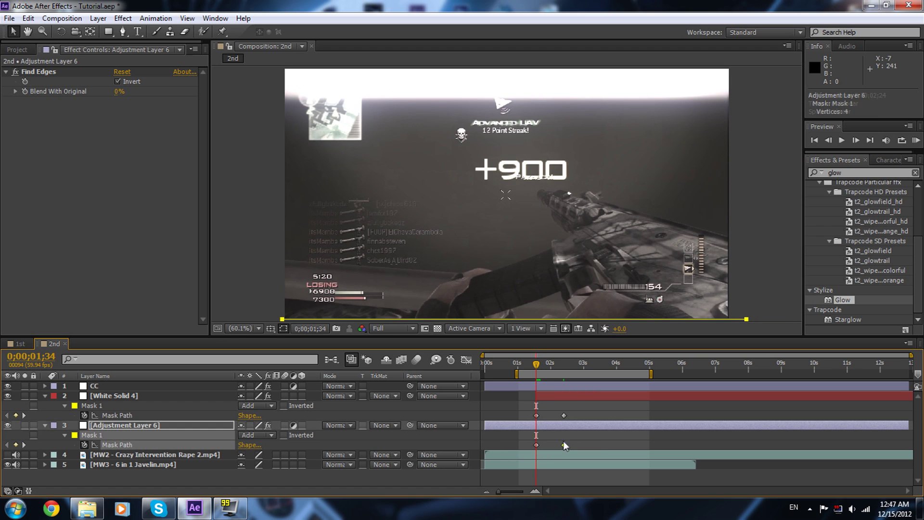
Step: Remove both Mask Path keyframes from Adjustment Layer 6, keeping the full-frame mask shape
key(k)
click(536, 445)
key(Delete)
click(564, 444)
key(Delete)
key(j)
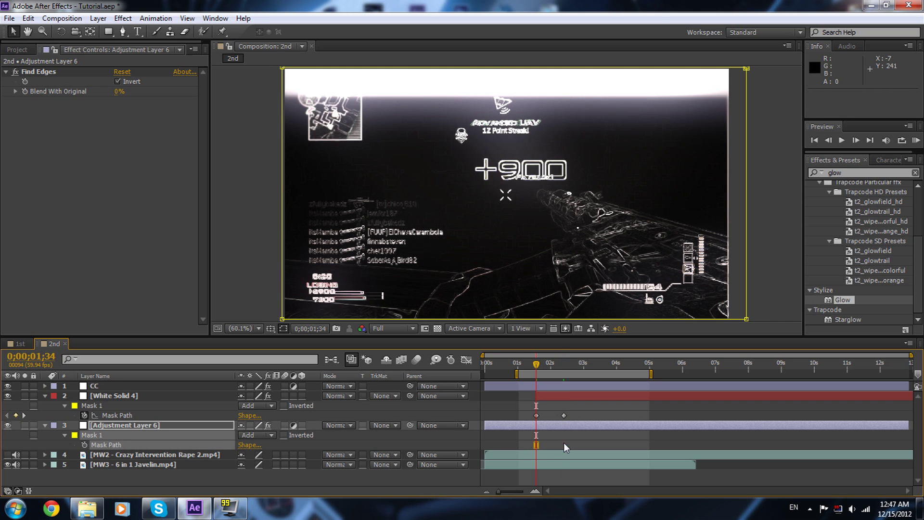
Step: At 0;00;01;34, collapse Adjustment Layer 6's mask to just above the frame's upper edge and start keyframing its Mask Path
click(142, 426)
click(112, 435)
scroll(446, 171, down, 1)
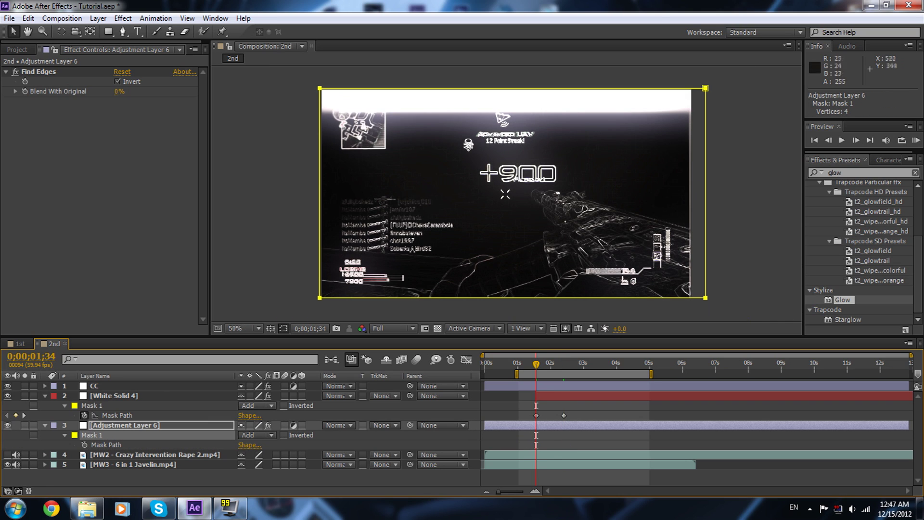
double_click(500, 297)
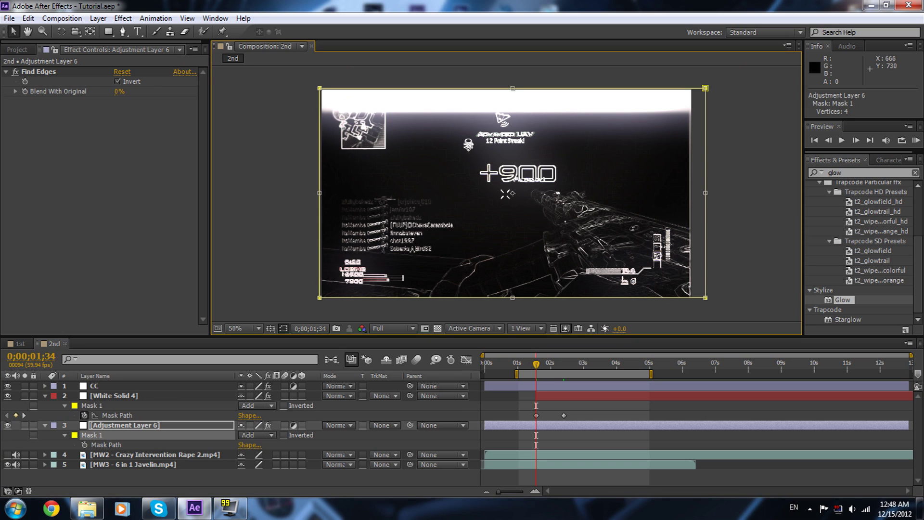
drag(512, 298, 513, 84)
click(85, 445)
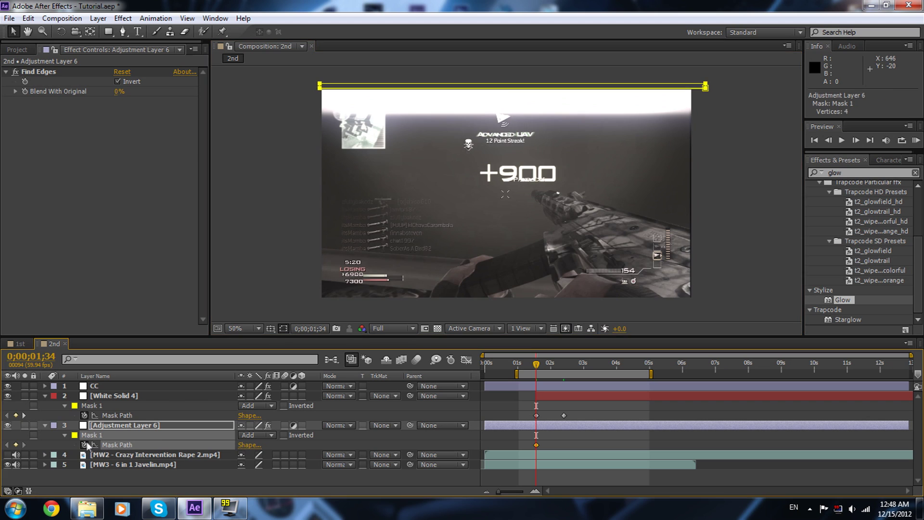
Step: At 0;00;02;24, stretch Adjustment Layer 6's mask downward until it covers the whole frame past its lower edge
click(24, 415)
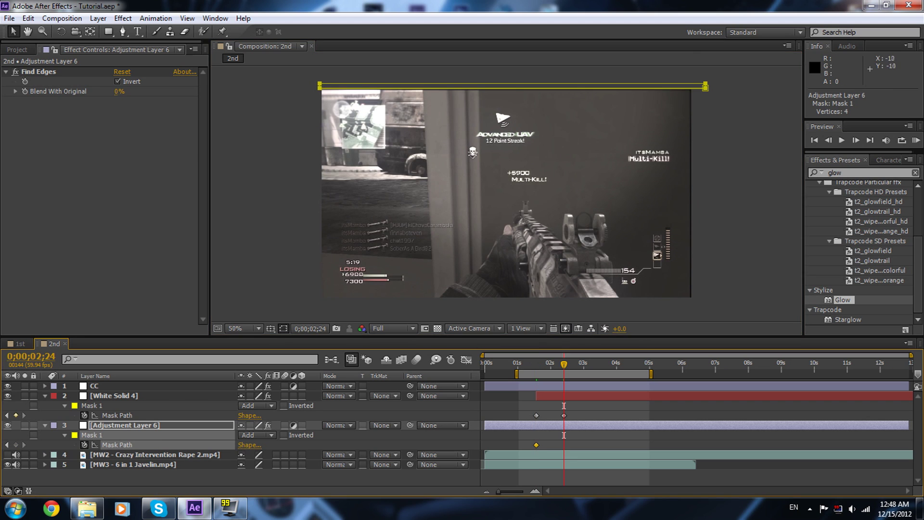
double_click(319, 84)
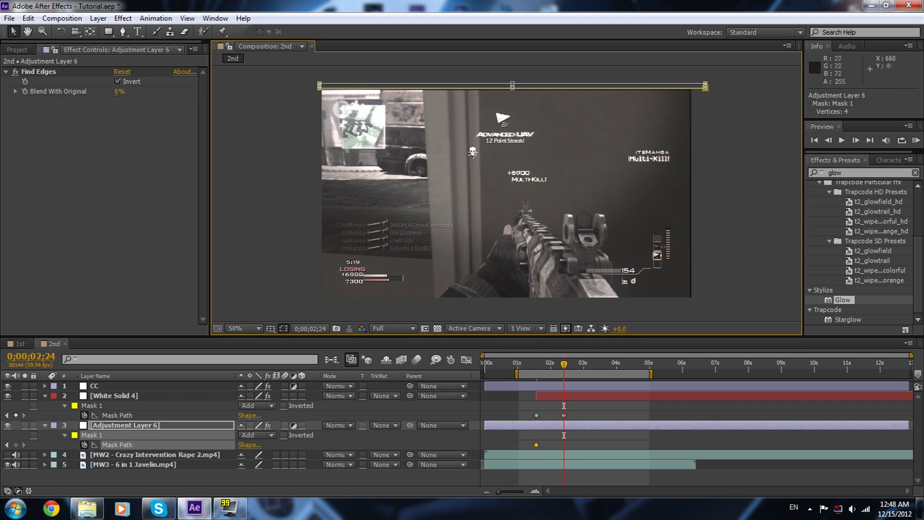
drag(513, 83, 512, 321)
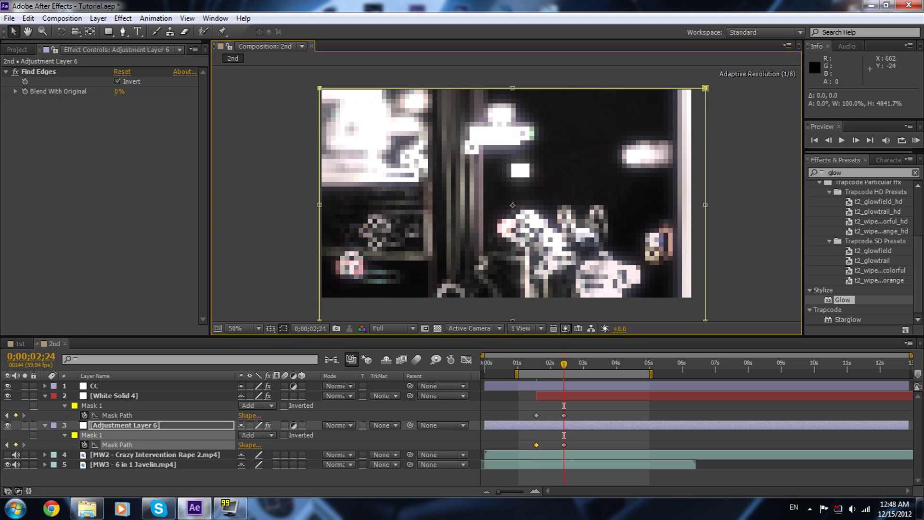
Step: Scrub between the mask keyframes to check that the edge effect follows the white bar, and fit the composition in view
scroll(519, 280, down, 2)
click(554, 363)
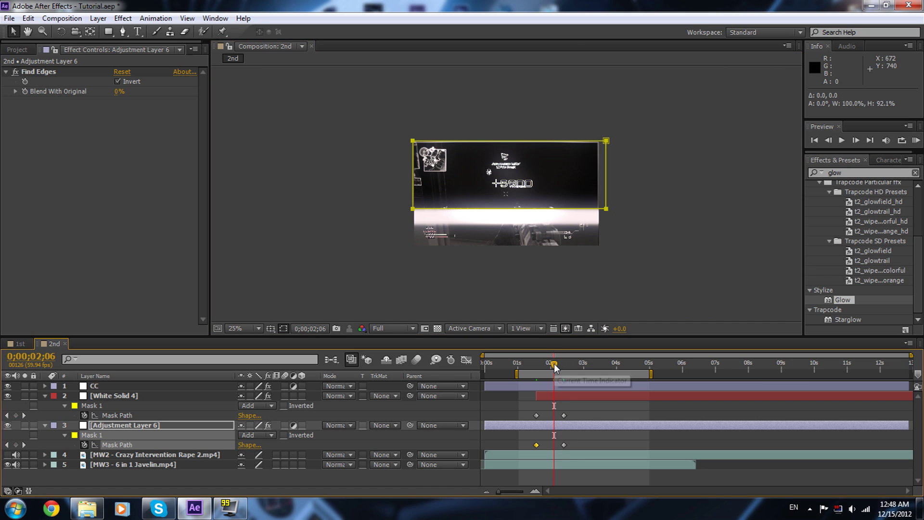
drag(554, 364, 562, 364)
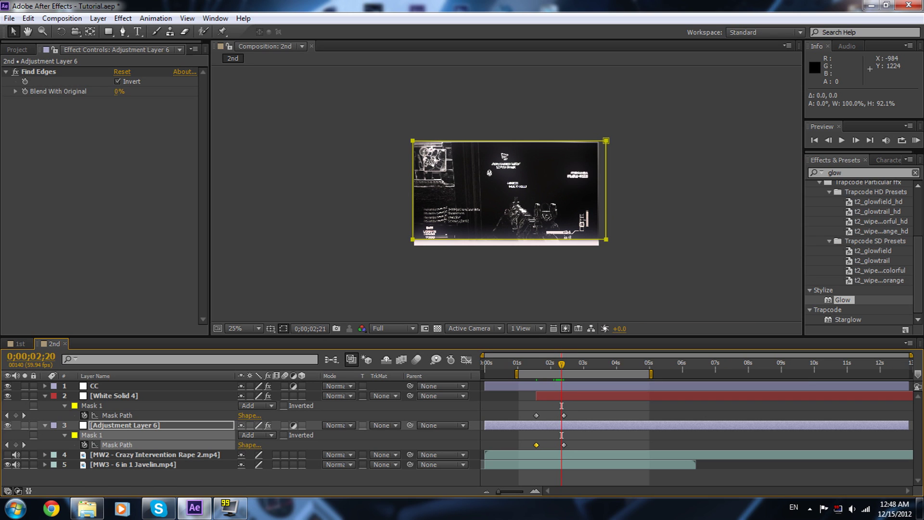
click(248, 329)
click(250, 119)
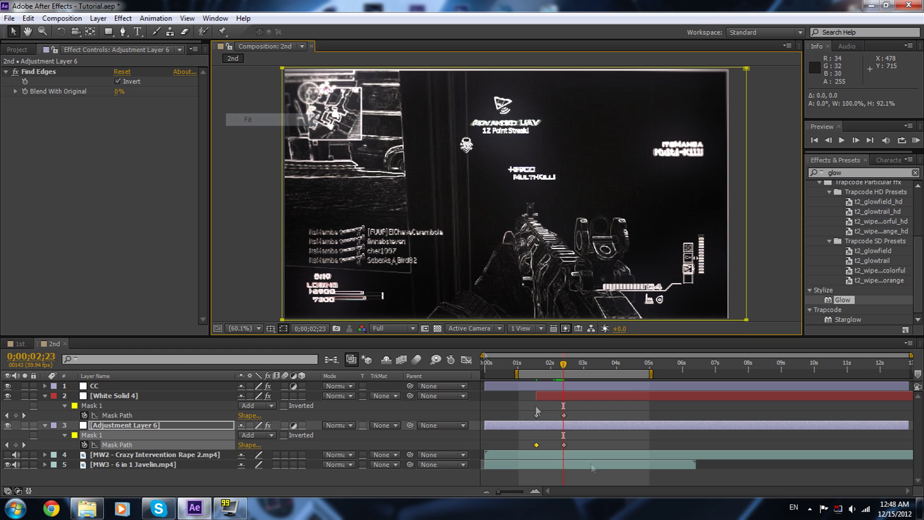
Step: At 0;00;03;14, add holding Mask Path keyframes to White Solid 4 and Adjustment Layer 6
key(Page_Down)
drag(542, 368, 561, 384)
key(k)
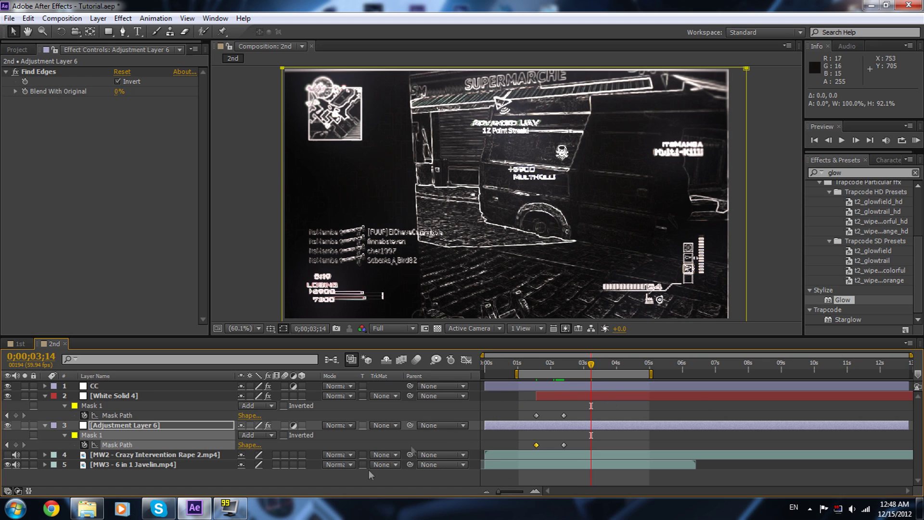
click(16, 414)
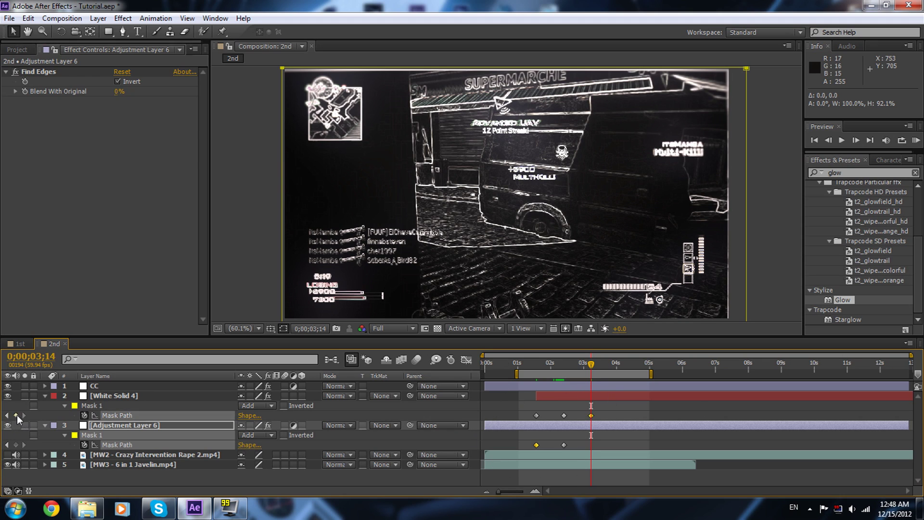
click(16, 445)
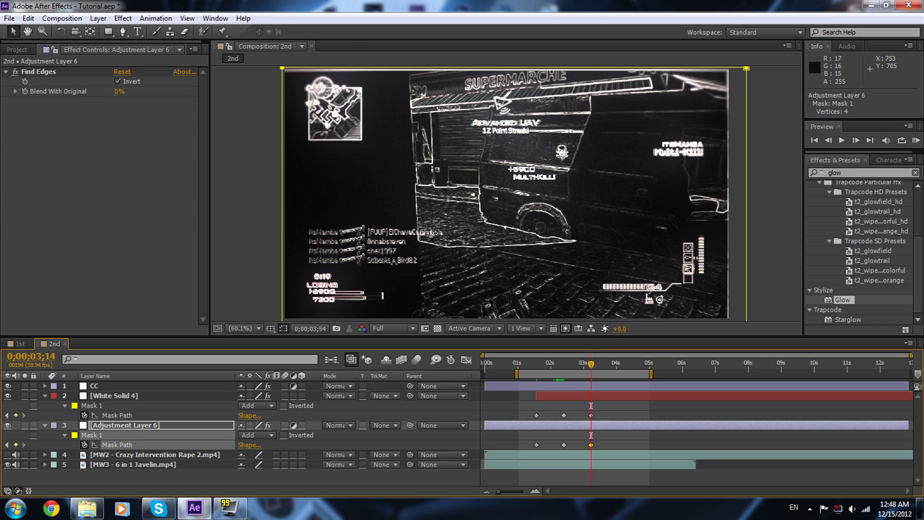
Step: At 0;00;04;04, move White Solid 4's mask up past the frame's upper edge
key(shift+Page_Down)
key(shift+Page_Down)
key(shift+Page_Down)
key(shift+Page_Down)
key(shift+Page_Down)
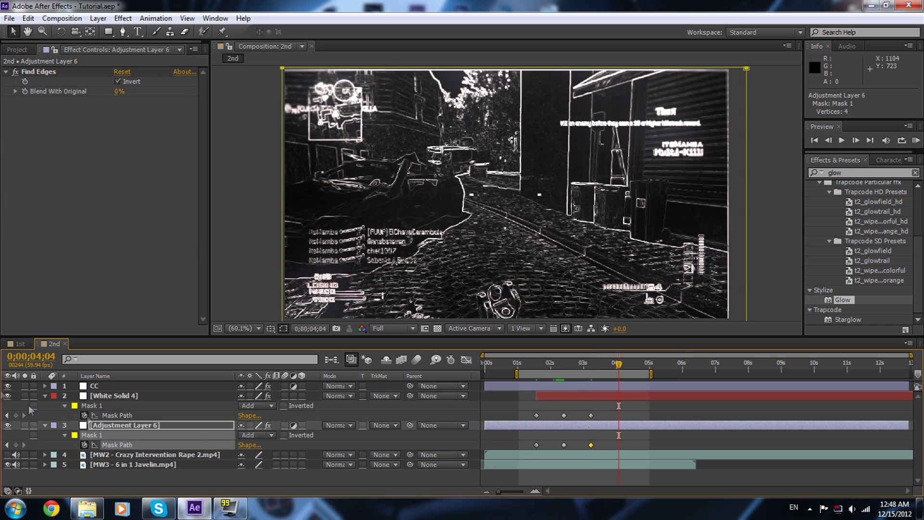
click(127, 396)
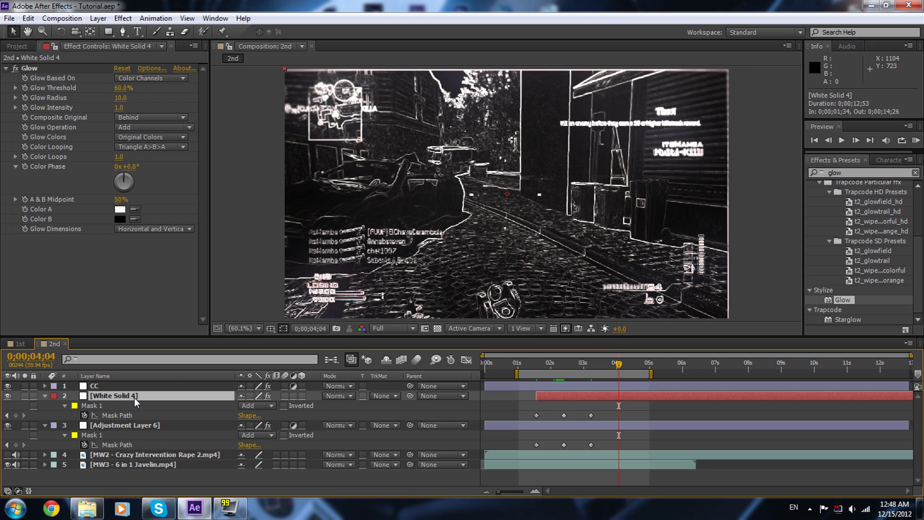
key(comma)
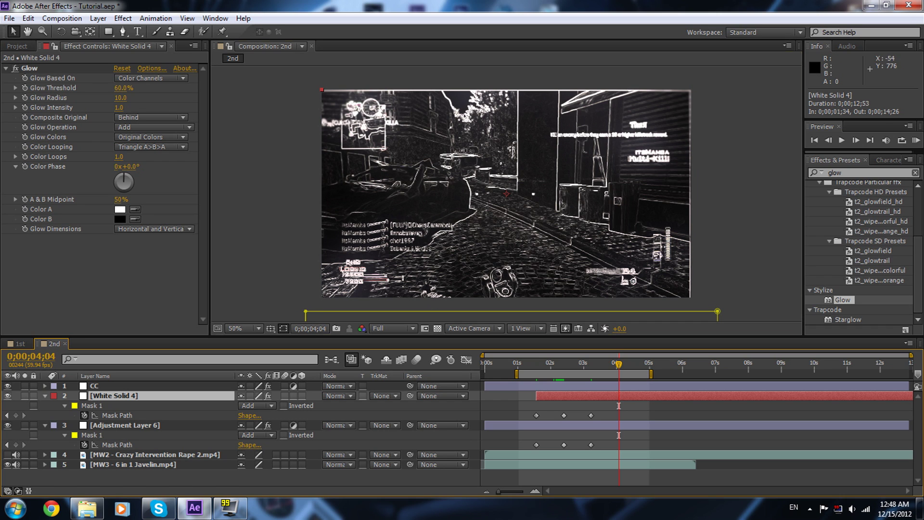
double_click(306, 314)
drag(447, 316, 437, 66)
drag(501, 71, 501, 71)
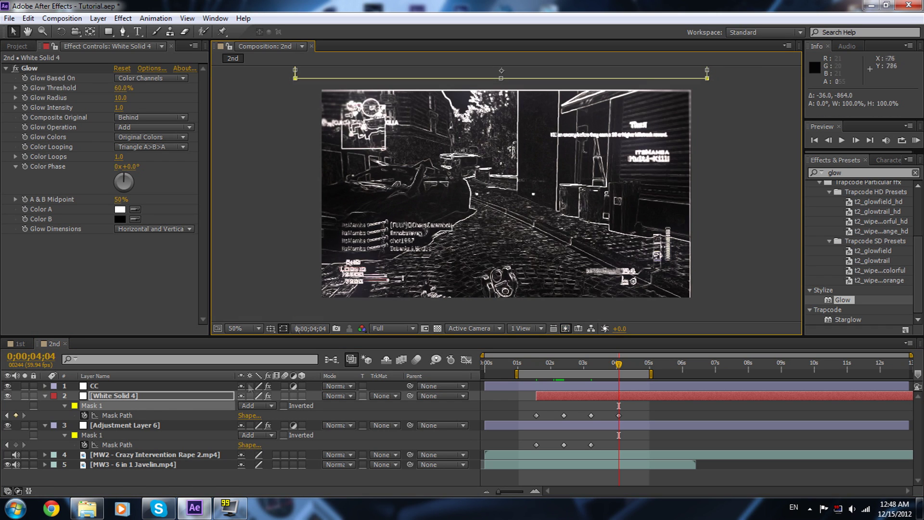
Step: At 0;00;04;04, collapse Adjustment Layer 6's mask by raising its lower edge above the frame's upper edge
click(127, 425)
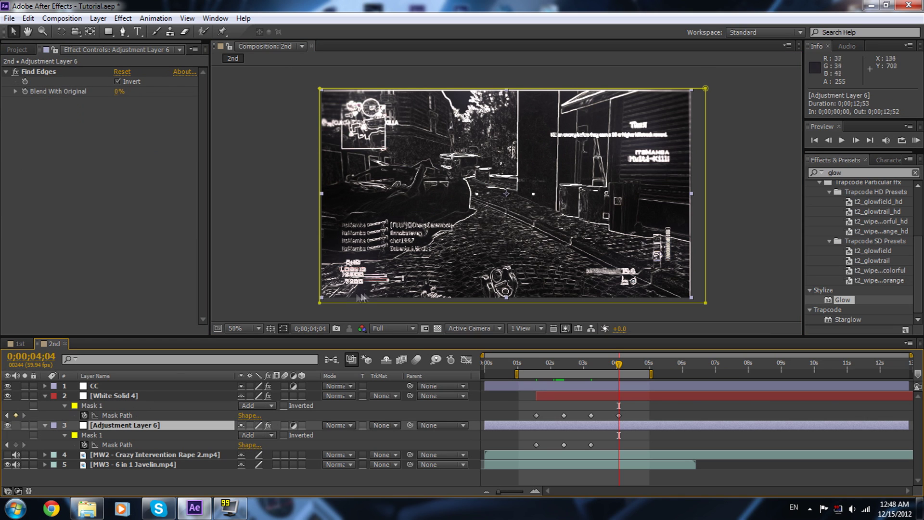
double_click(515, 303)
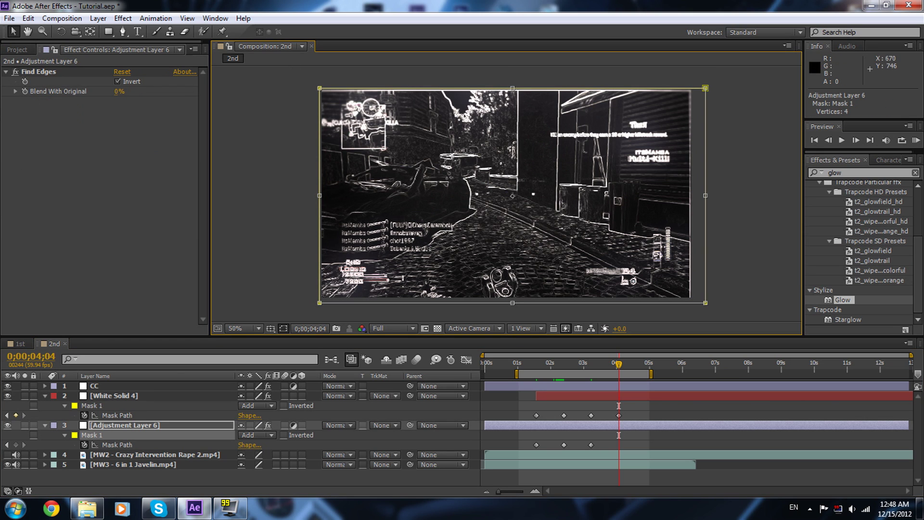
drag(512, 303, 505, 75)
Step: Step backward through the upward sweep to check the bar against the edge effect, then return to 0;00;04;04
key(Page_Up)
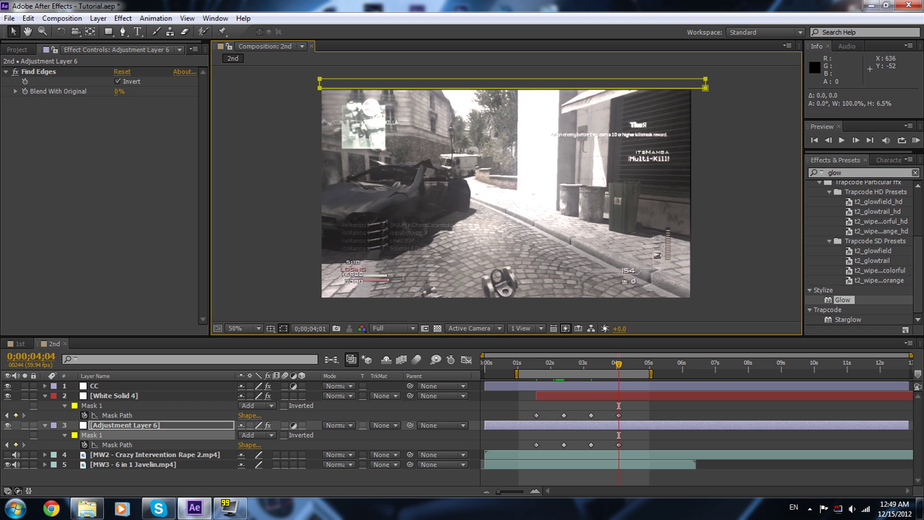
key(Page_Up)
key(Page_Up)
key(Page_Up)
key(Page_Up)
key(Page_Up)
key(Page_Up)
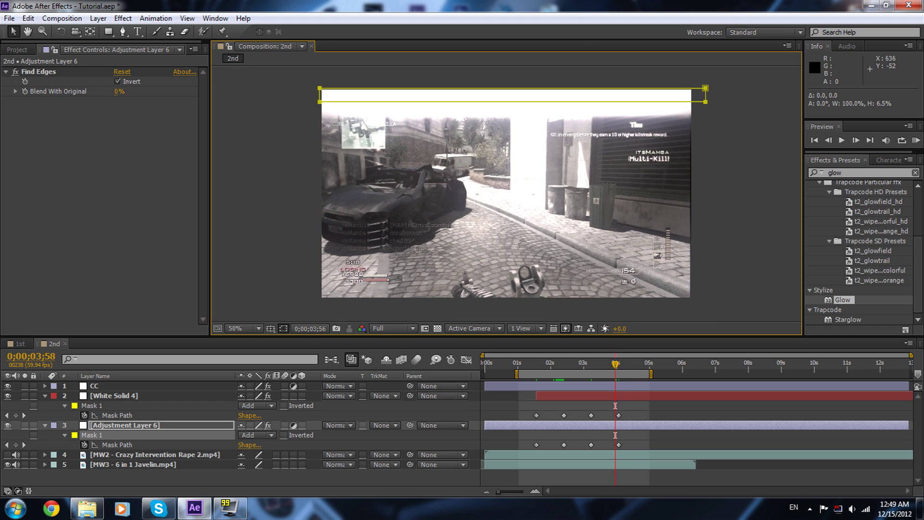
key(Page_Up)
key(Page_Up)
key(Page_Up)
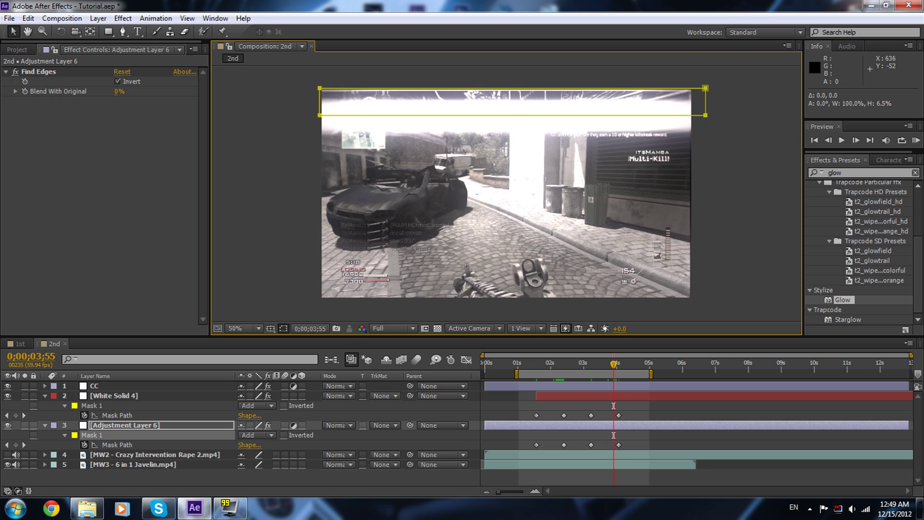
key(k)
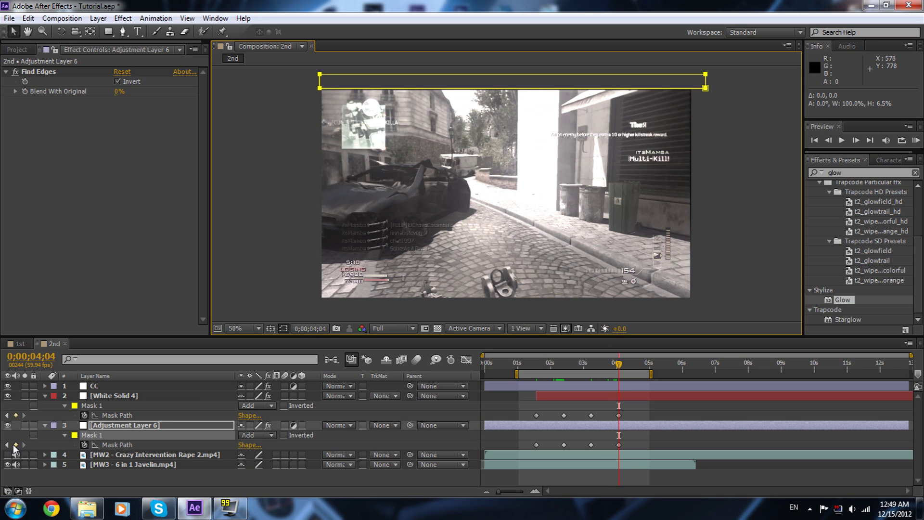
Step: Go to 0;00;03;14, make the MW2 clip on layer 4 visible, and reveal its Mask Path keyframes
click(512, 425)
key(j)
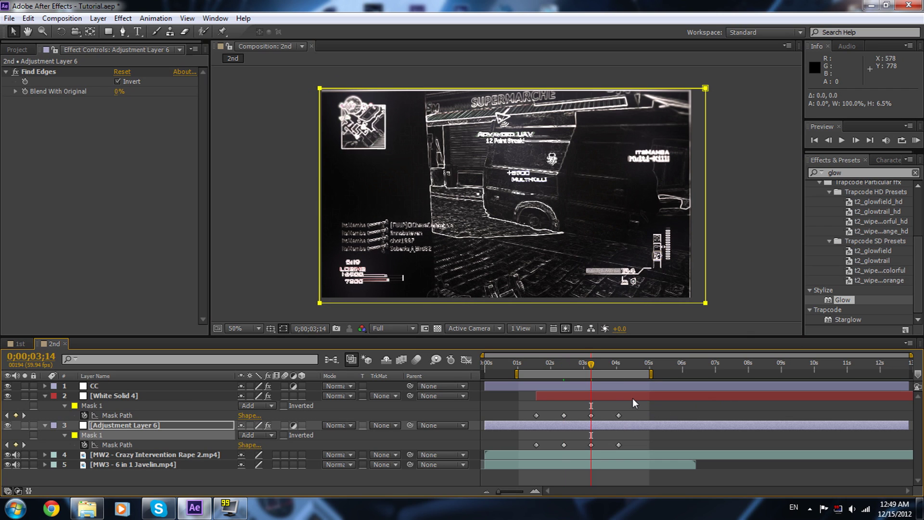
click(533, 454)
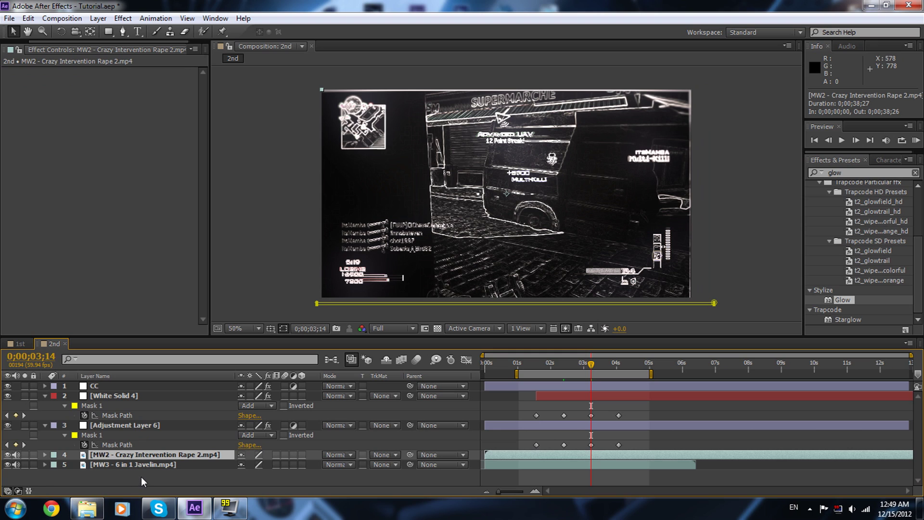
key(ctrl+v)
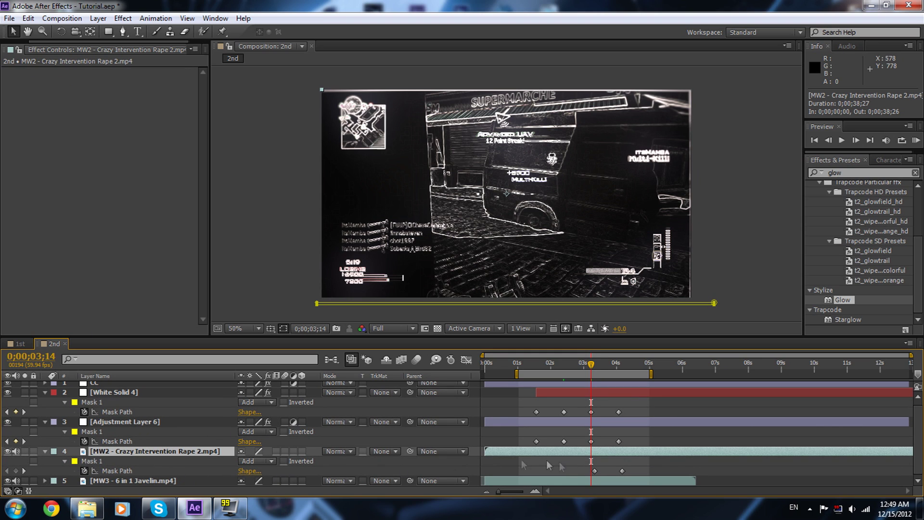
Step: Shift the MW2 clip's first Mask Path keyframe to 0;00;03;15 and scrub through its mask animation
drag(640, 461, 593, 472)
click(586, 472)
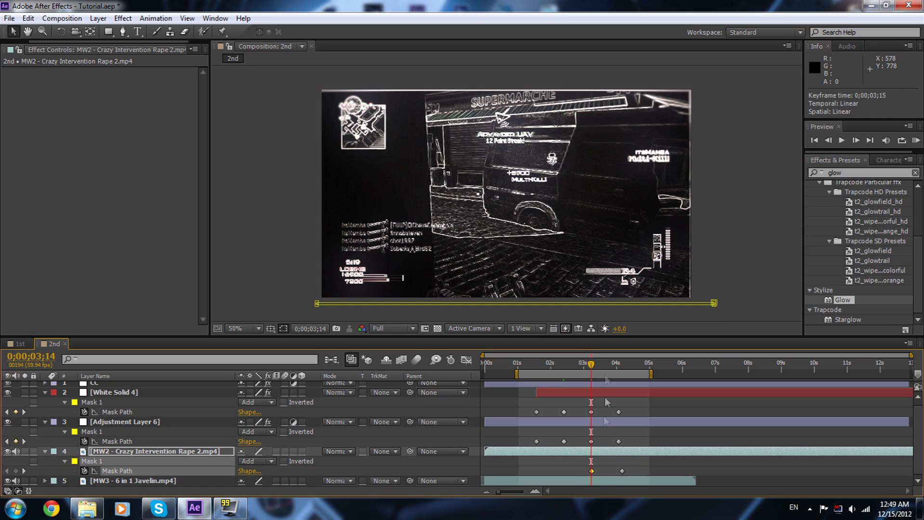
click(593, 364)
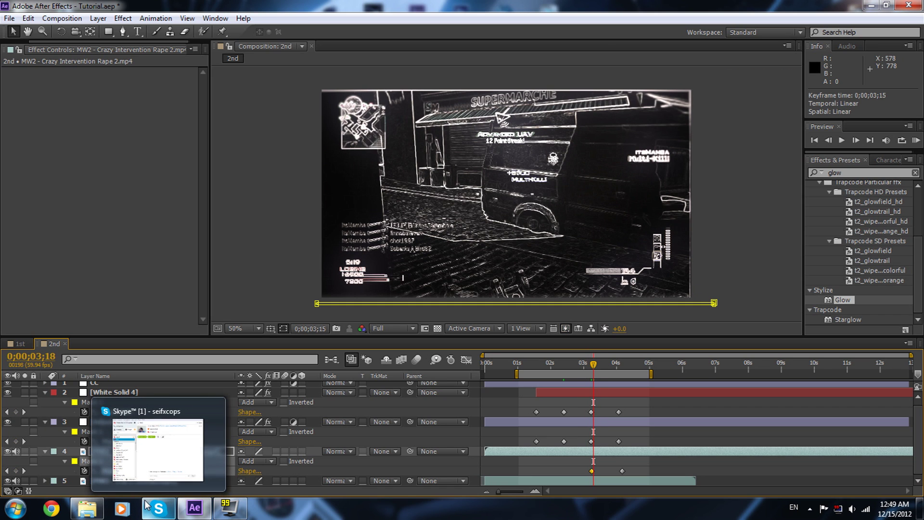
drag(592, 364, 623, 364)
Step: Turn off Mask Path keyframing on the MW2 clip and return to 0;00;03;14
click(85, 470)
key(j)
key(j)
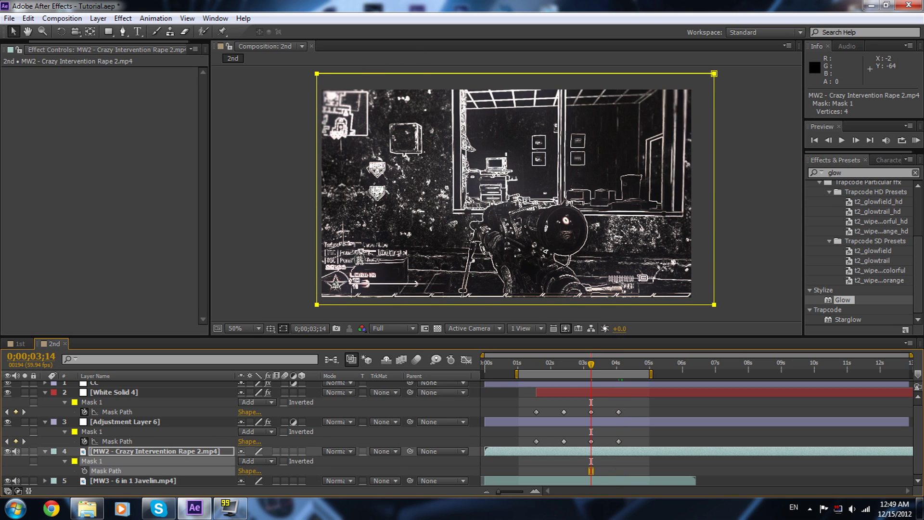
Step: At 0;00;03;14, collapse the MW2 clip's mask below the frame's lower edge and start keyframing its Mask Path
double_click(317, 73)
drag(516, 73, 504, 315)
click(84, 471)
Step: At 0;00;04;04, stretch the MW2 clip's mask upward past the frame's upper edge so it covers the whole frame
key(k)
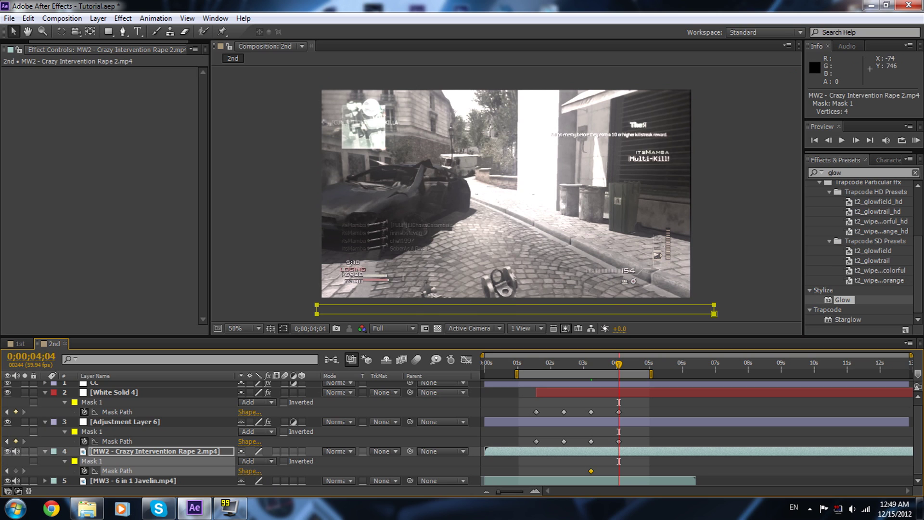
click(316, 315)
drag(516, 306, 515, 82)
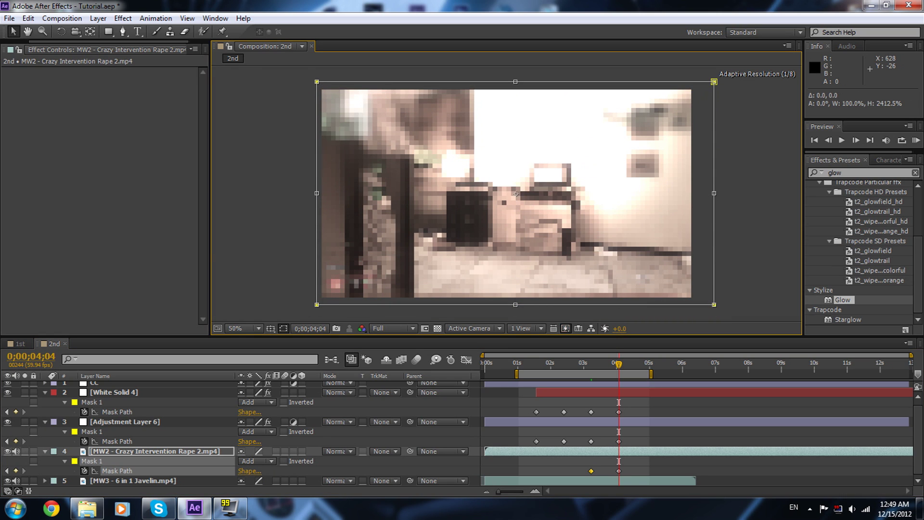
Step: Step backward from 0;00;04;04 to examine how the MW2 clip's mask edge follows the white bar
key(Page_Up)
key(Page_Up)
key(Page_Up)
key(Page_Up)
key(Page_Up)
key(Page_Up)
key(Page_Up)
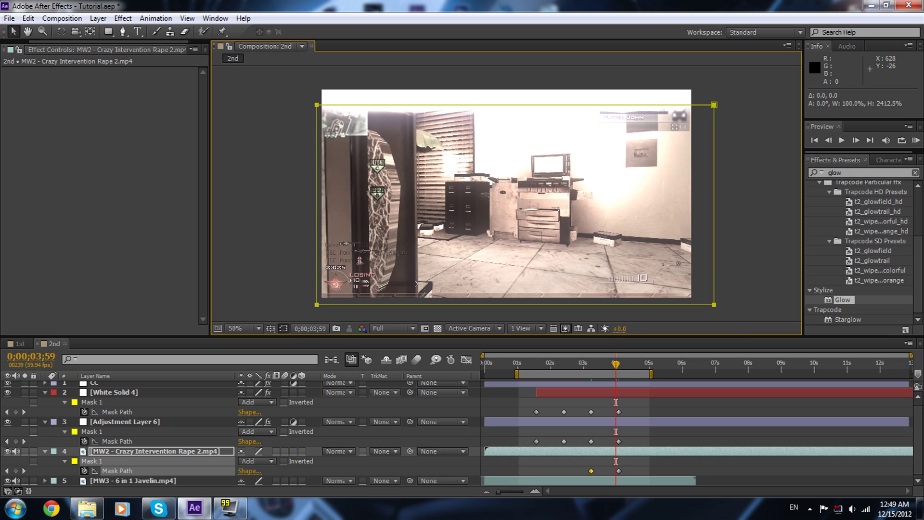
key(Page_Up)
key(Page_Up)
key(Page_Up)
key(Page_Up)
key(Page_Up)
key(Page_Up)
key(Page_Up)
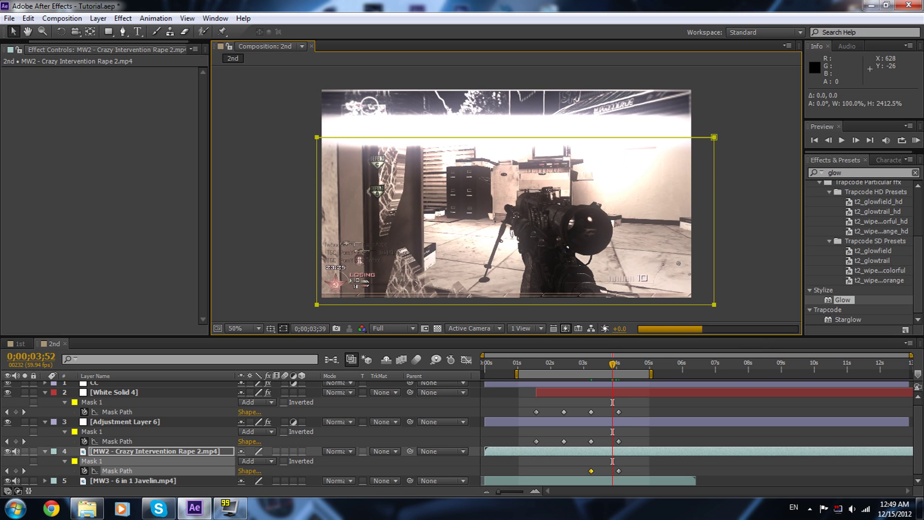
Step: At 0;00;03;39, move White Solid 4's whole mask down about 26 px to cover the MW2 clip's mask edge
key(Page_Up)
key(Page_Up)
key(Page_Up)
key(Page_Up)
key(Page_Up)
key(Page_Up)
key(Page_Up)
key(Page_Up)
key(Page_Up)
key(Page_Up)
key(Page_Up)
key(Page_Up)
key(Page_Up)
key(shift+Page_Down)
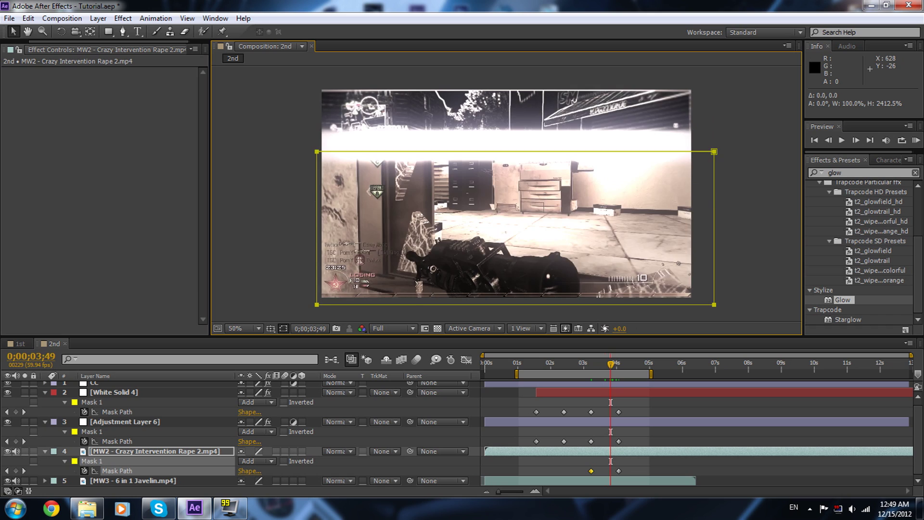
key(shift+Page_Up)
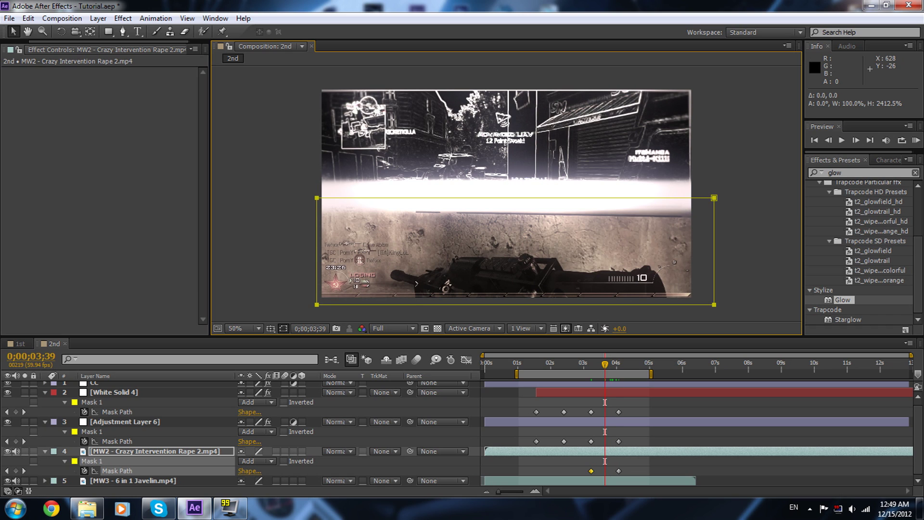
click(107, 400)
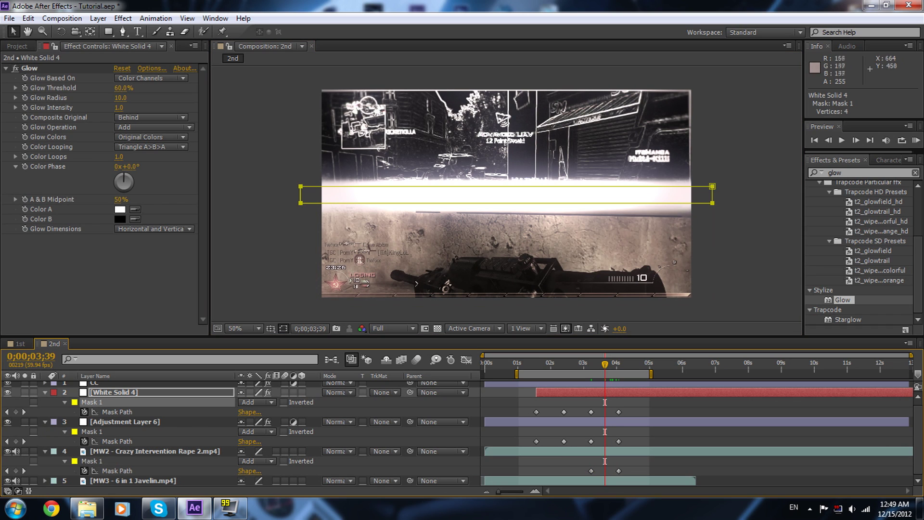
double_click(712, 203)
drag(633, 197, 635, 206)
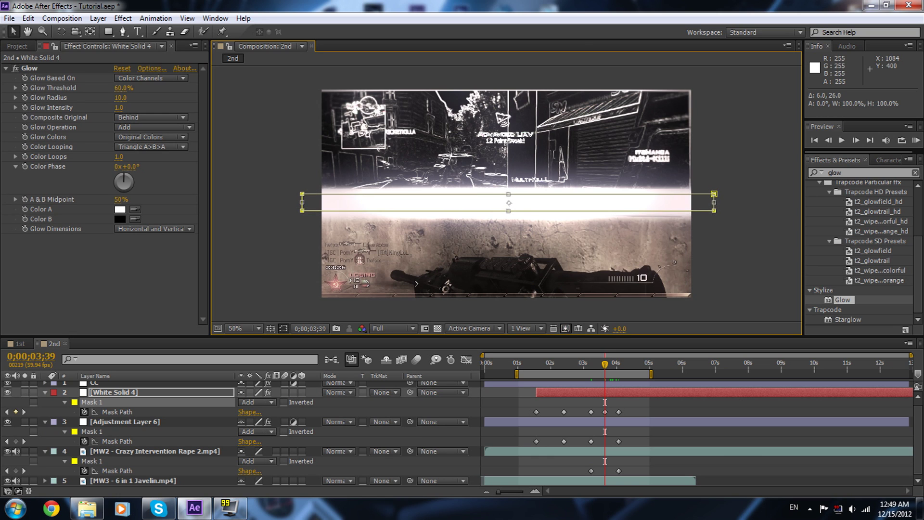
Step: Fit the composition to the viewer and review the bar transition at several times, finishing at 0;00;02;26
key(shift+Page_Down)
key(shift+Page_Down)
key(shift+Page_Down)
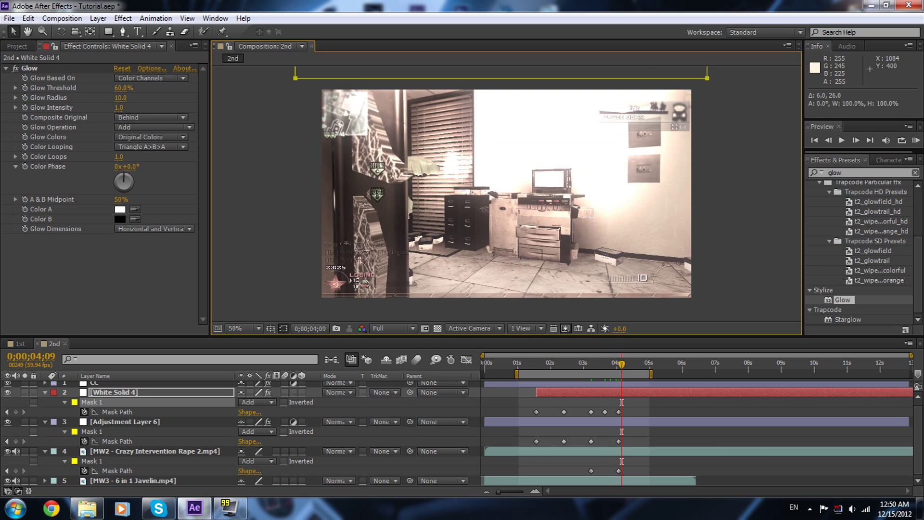
click(246, 332)
click(264, 132)
click(605, 364)
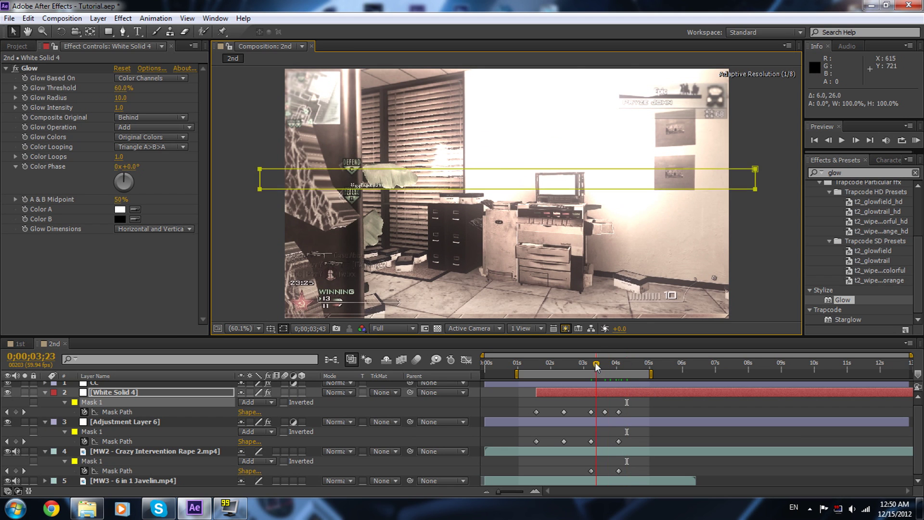
drag(604, 366, 578, 364)
click(553, 366)
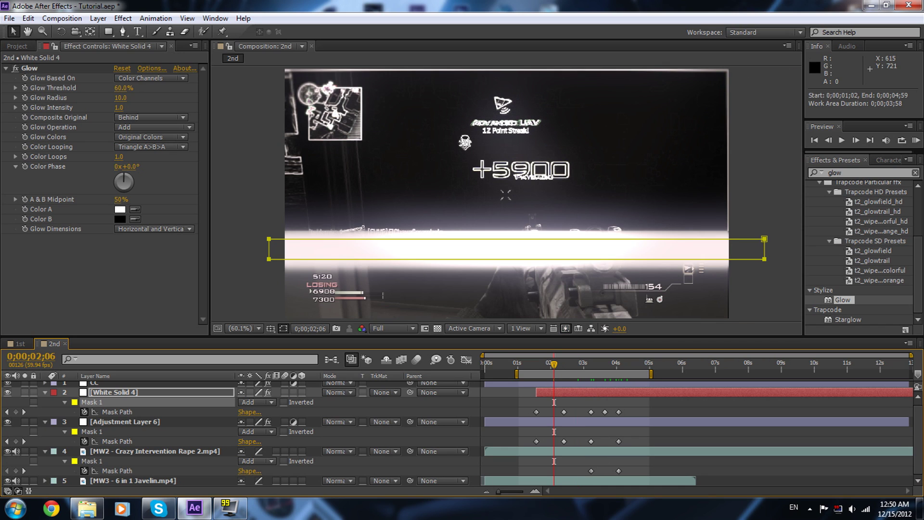
click(565, 363)
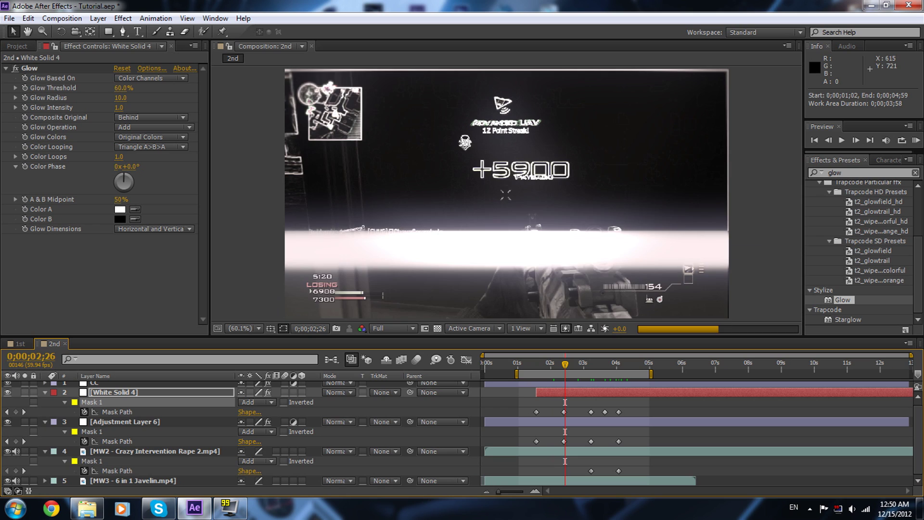
Step: Collapse the properties of the MW2 clip, White Solid 4 and Adjustment Layer 6, and minimize the program window
click(46, 451)
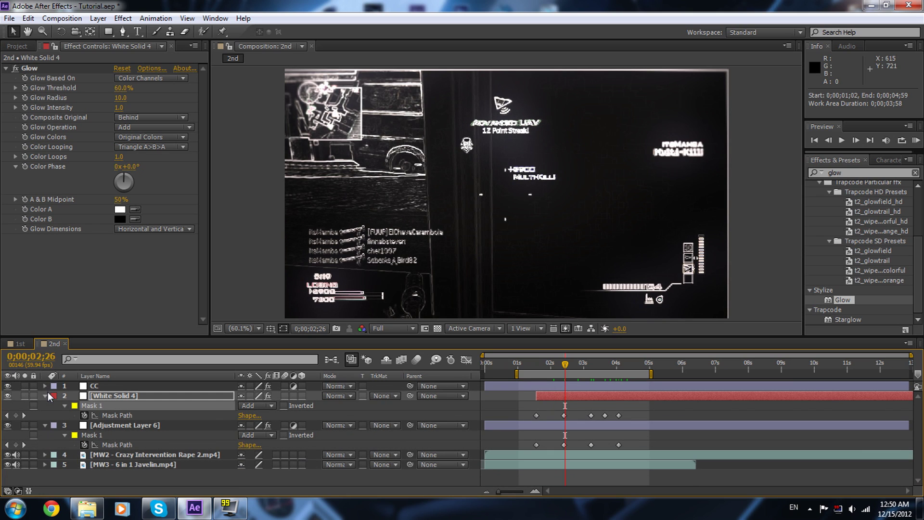
click(45, 396)
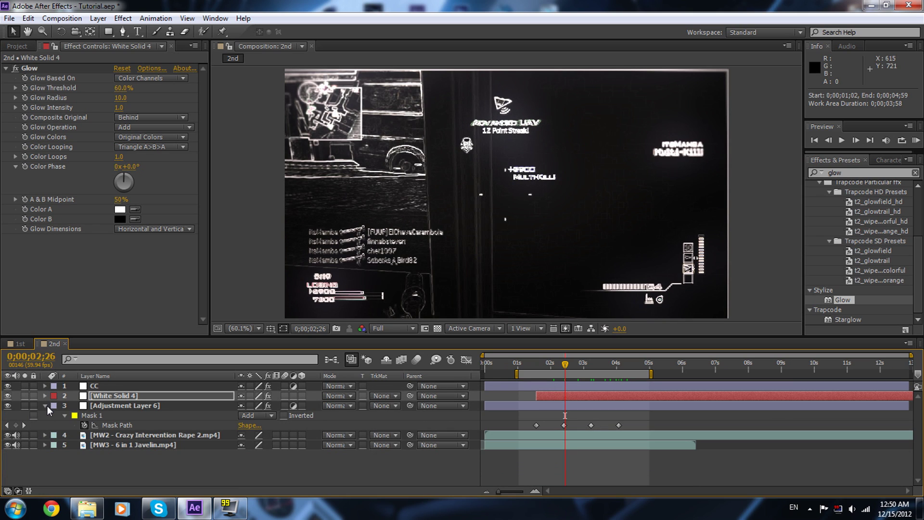
click(46, 406)
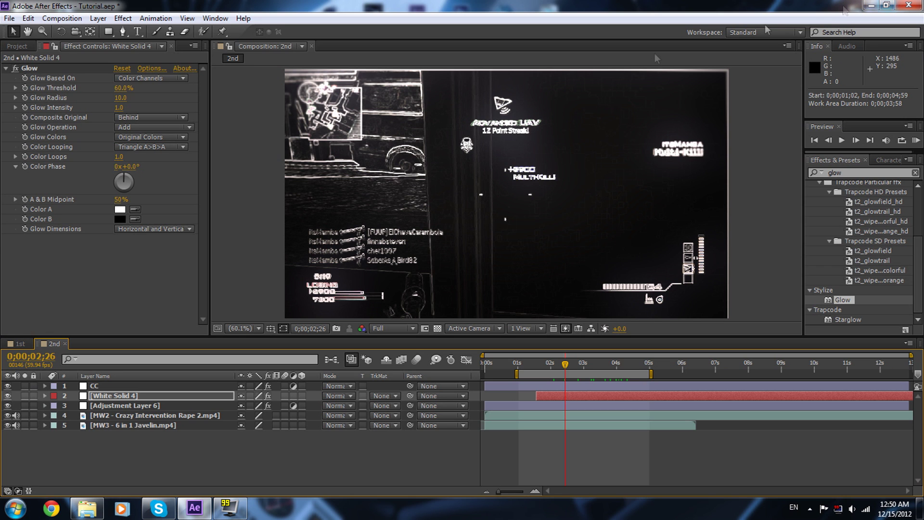
click(874, 5)
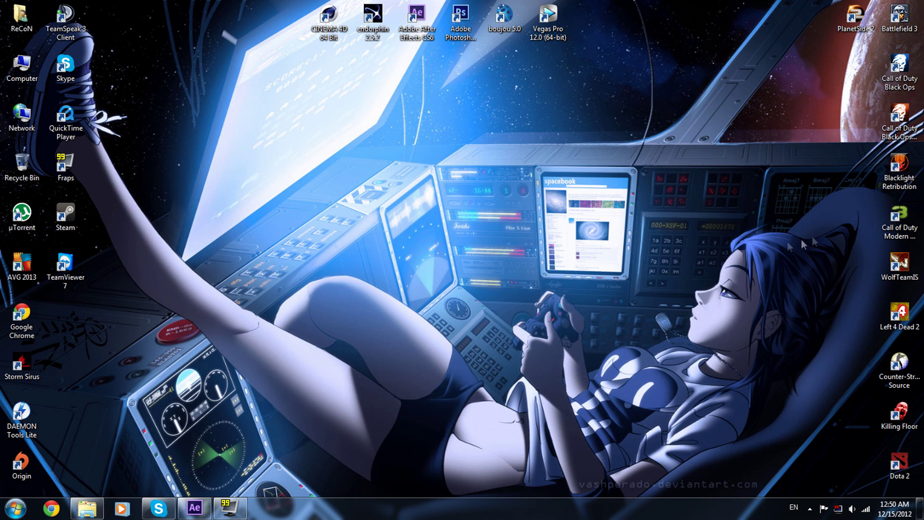